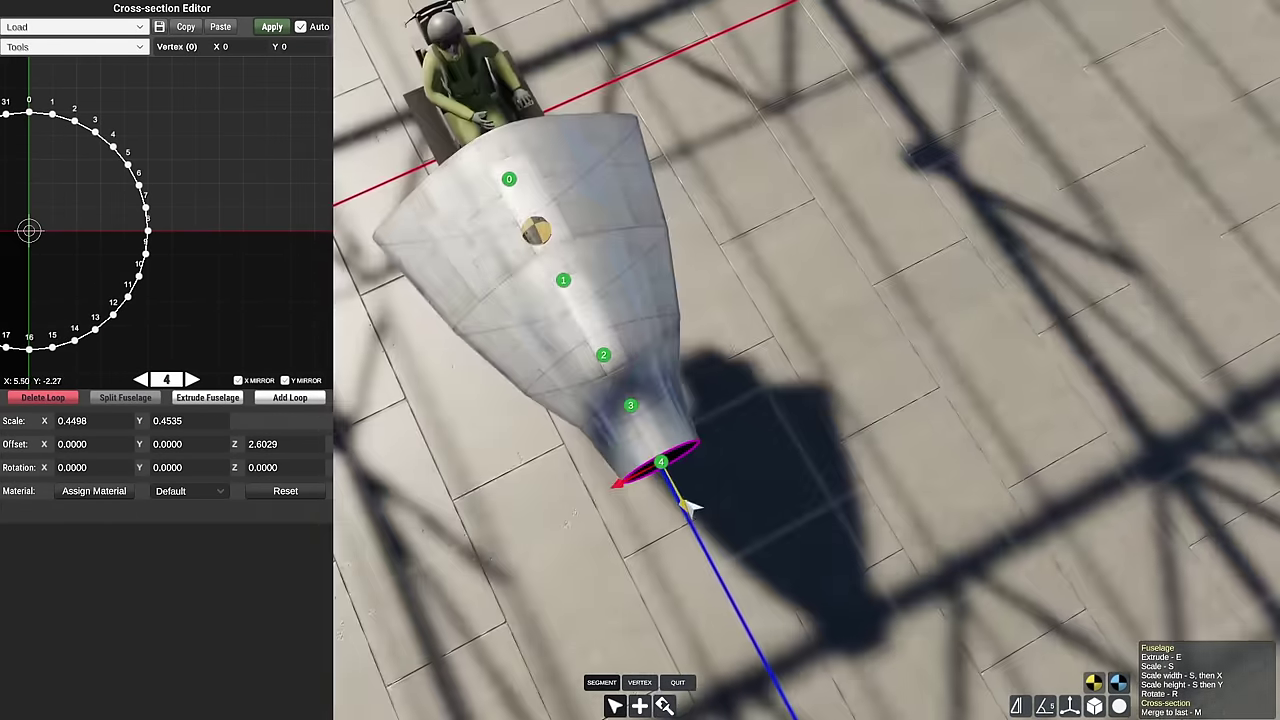
Scale and flatten the rear fuselage ring, then extrude a tail tip shrunk almost to a point.
key("s")
key("x")
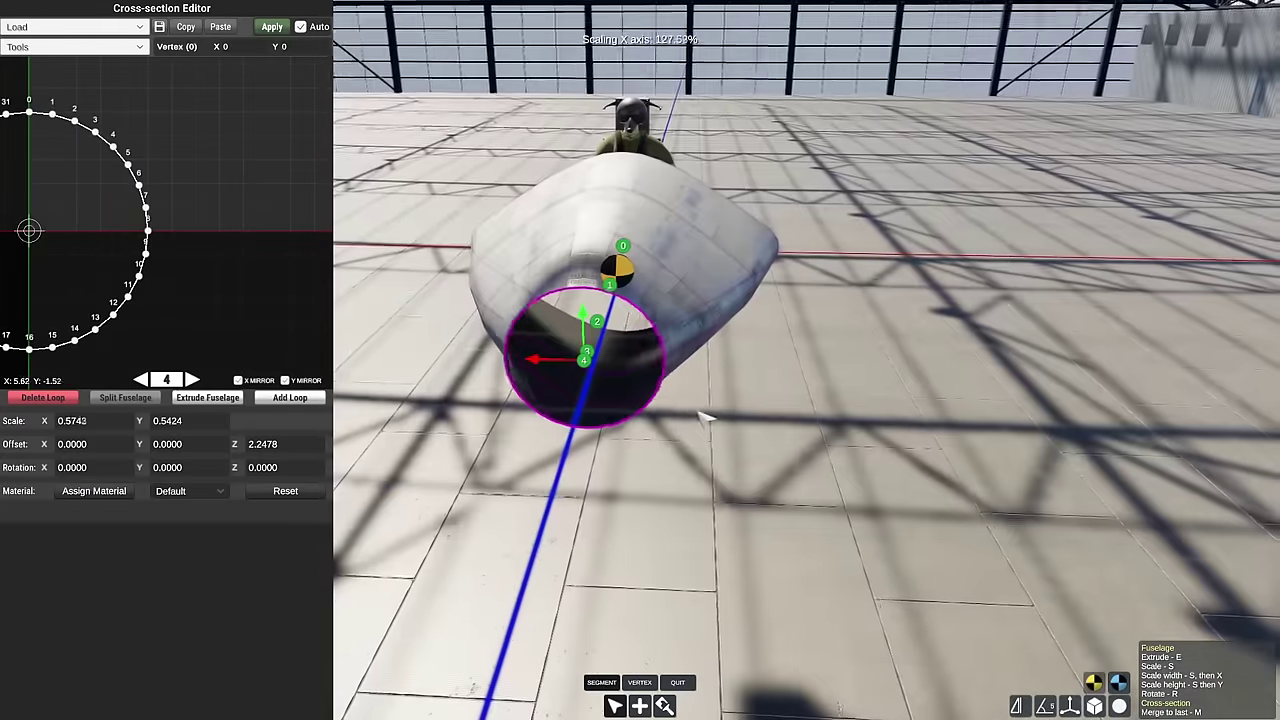
left_click(703, 418)
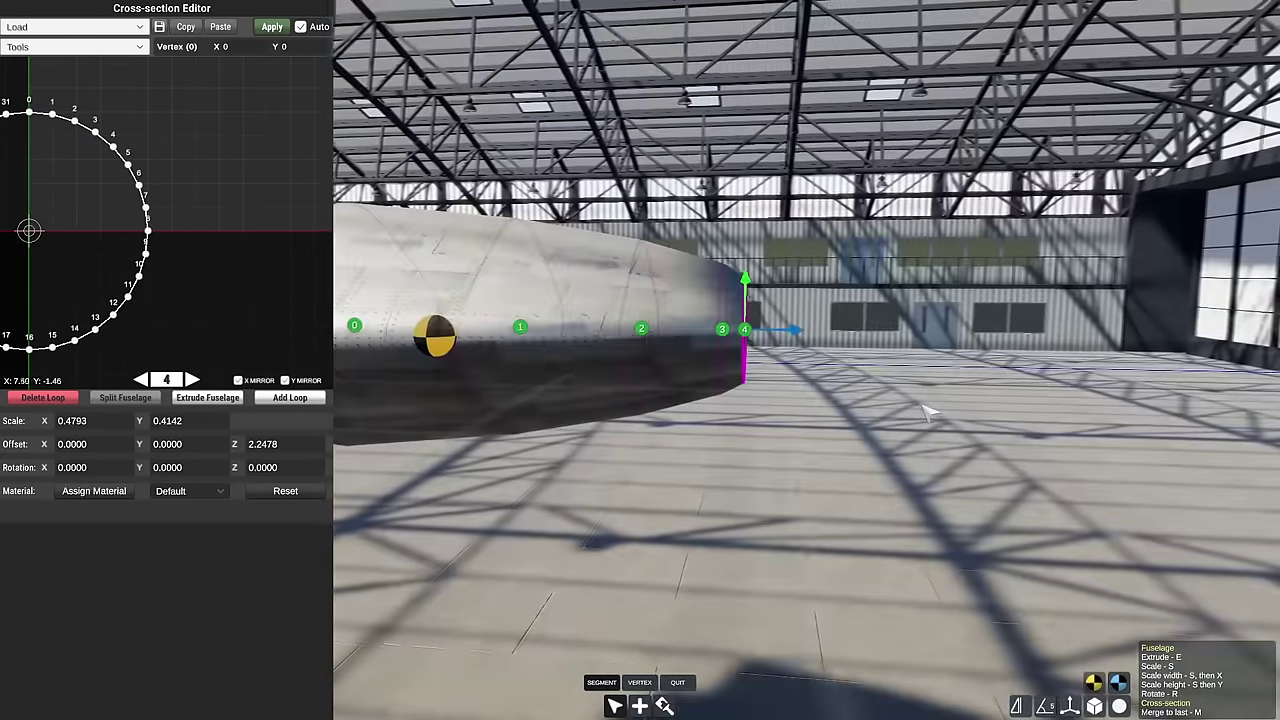
key("s")
key("y")
left_click(233, 398)
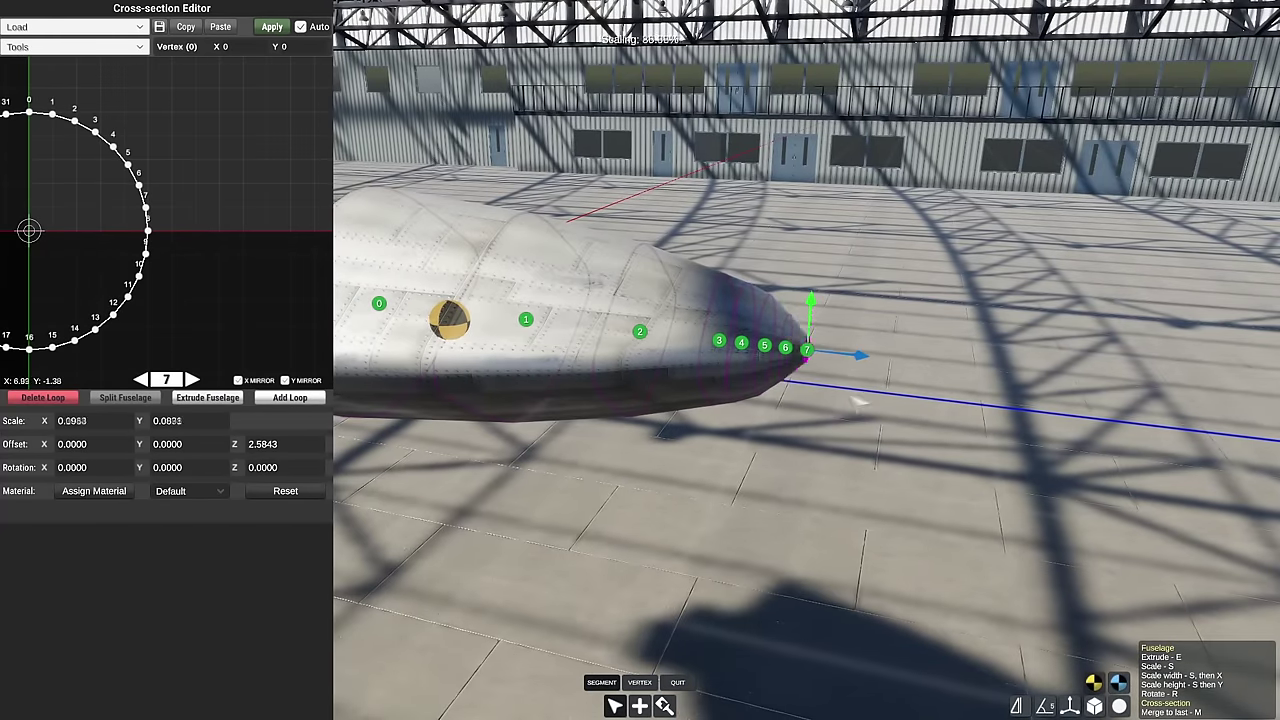
left_click(690, 384)
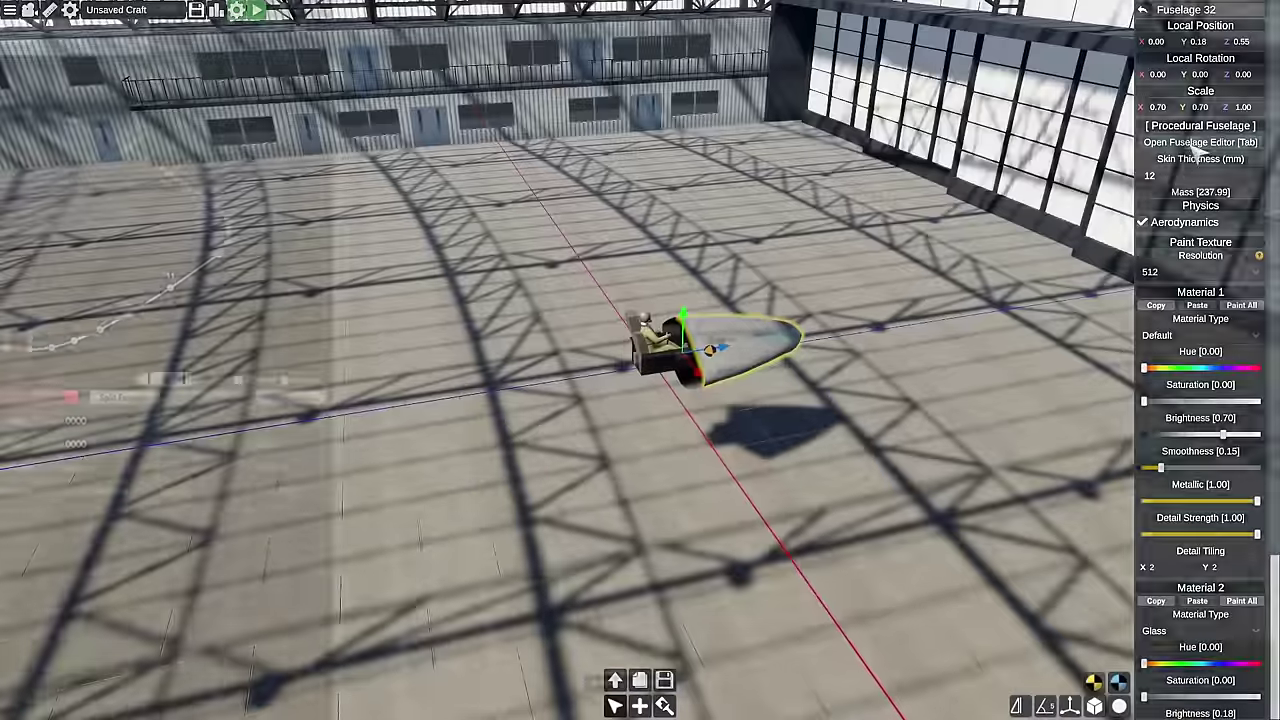
Widen a fuselage cross-section ring sideways in the cross-section editor.
left_click(1198, 143)
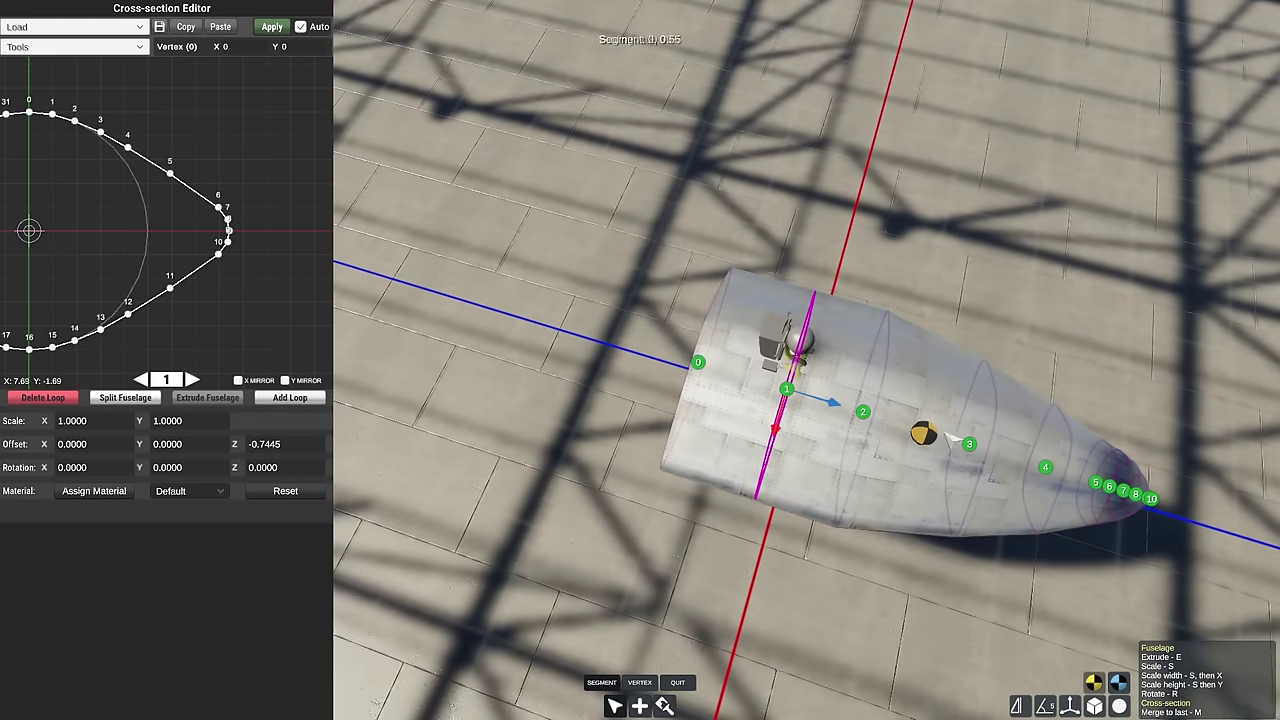
key("s")
key("x")
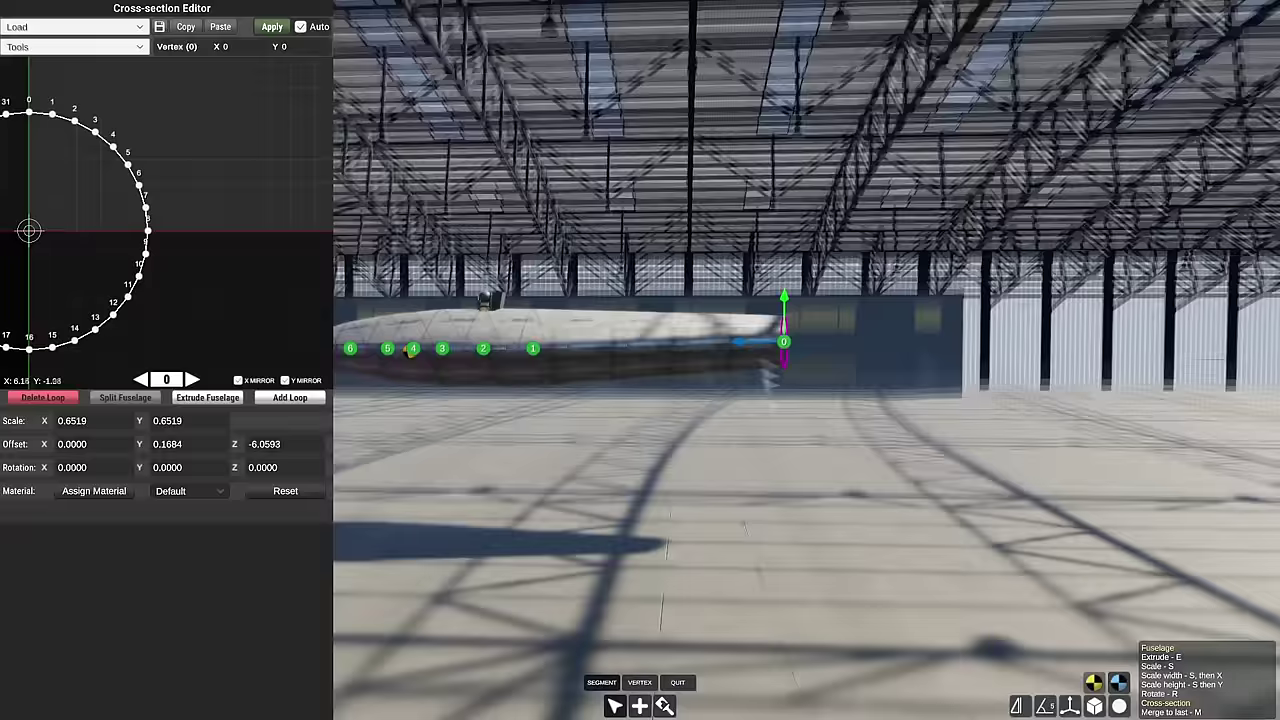
left_click(677, 682)
Attach a new Fuselage 32 section at the front and make its front ring's height match its width.
left_click(1195, 310)
key("Tab")
key("Tab")
key("Tab")
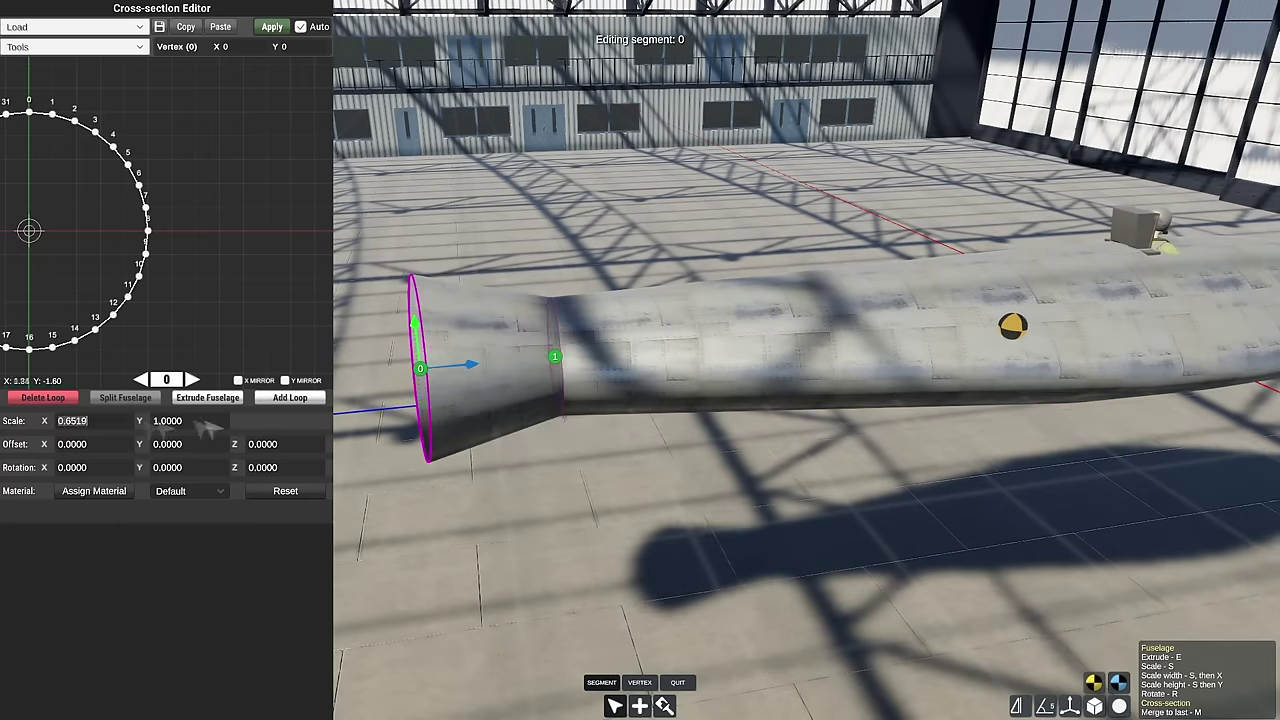
left_click(200, 421)
type("0.6519")
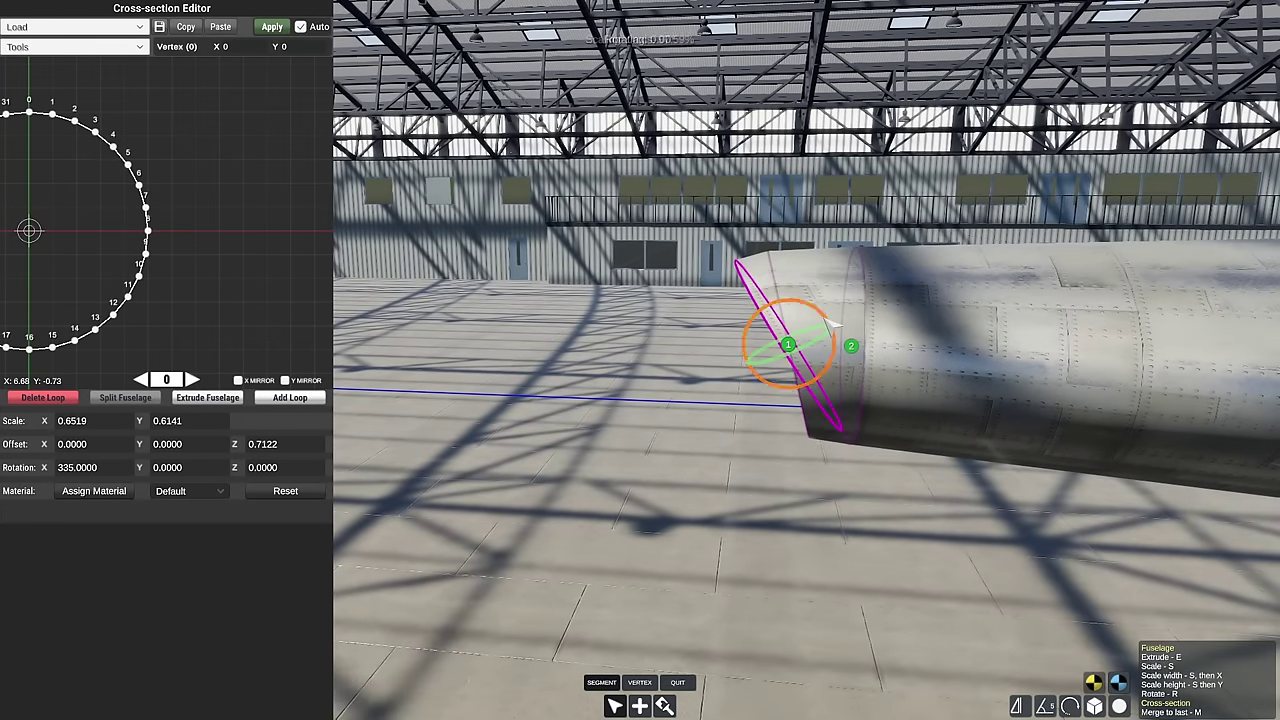
left_click(94, 491)
Assign the Hole material to the fuselage faces over the cockpit to cut a recessed well.
left_click(190, 491)
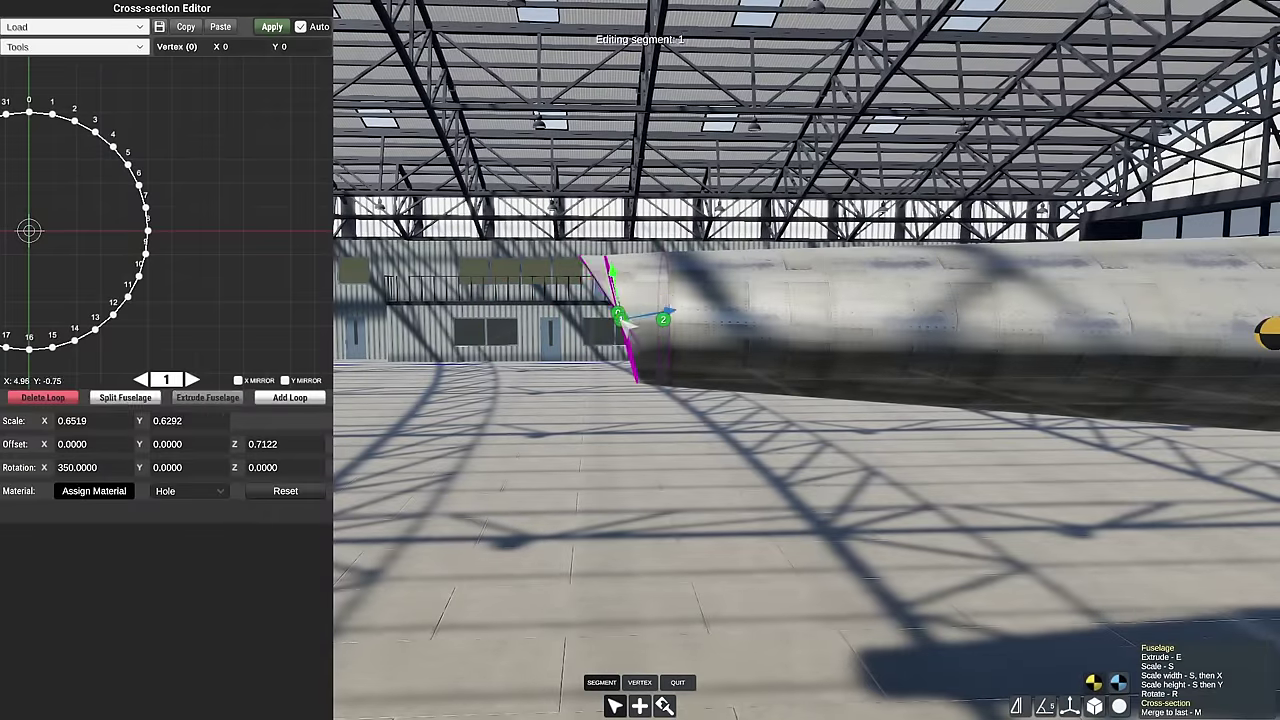
left_click(600, 279)
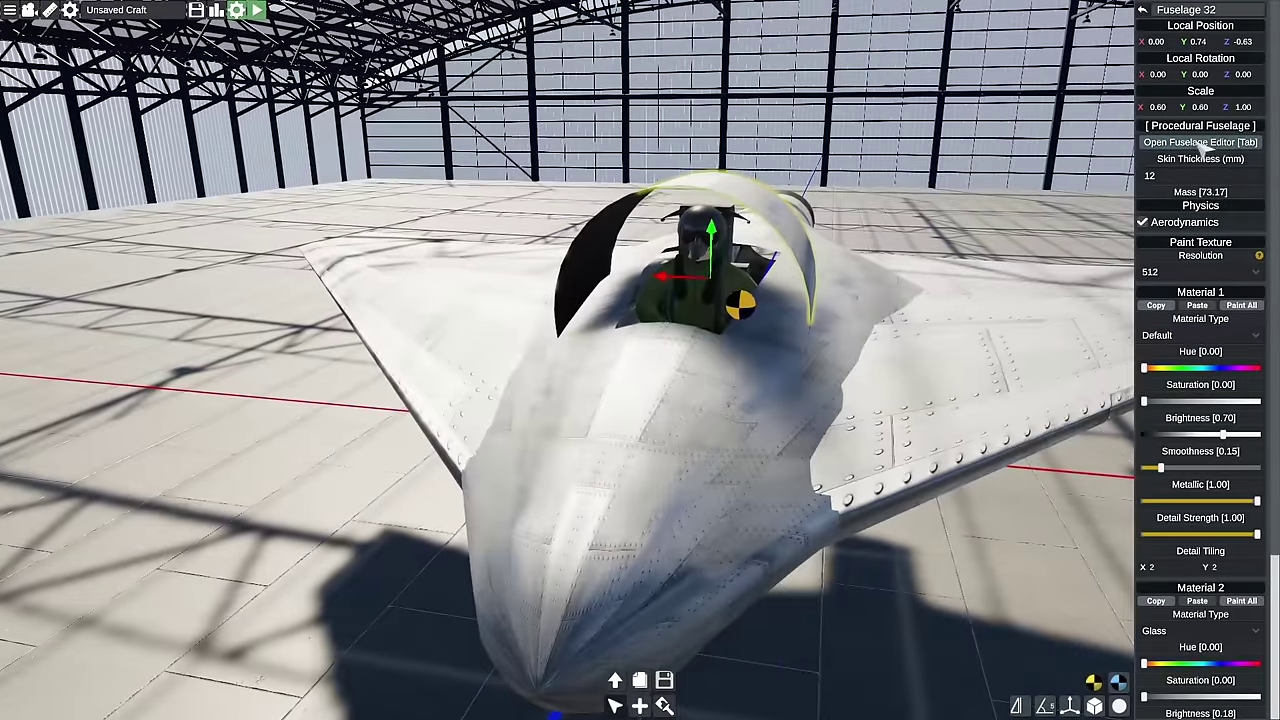
key("Tab")
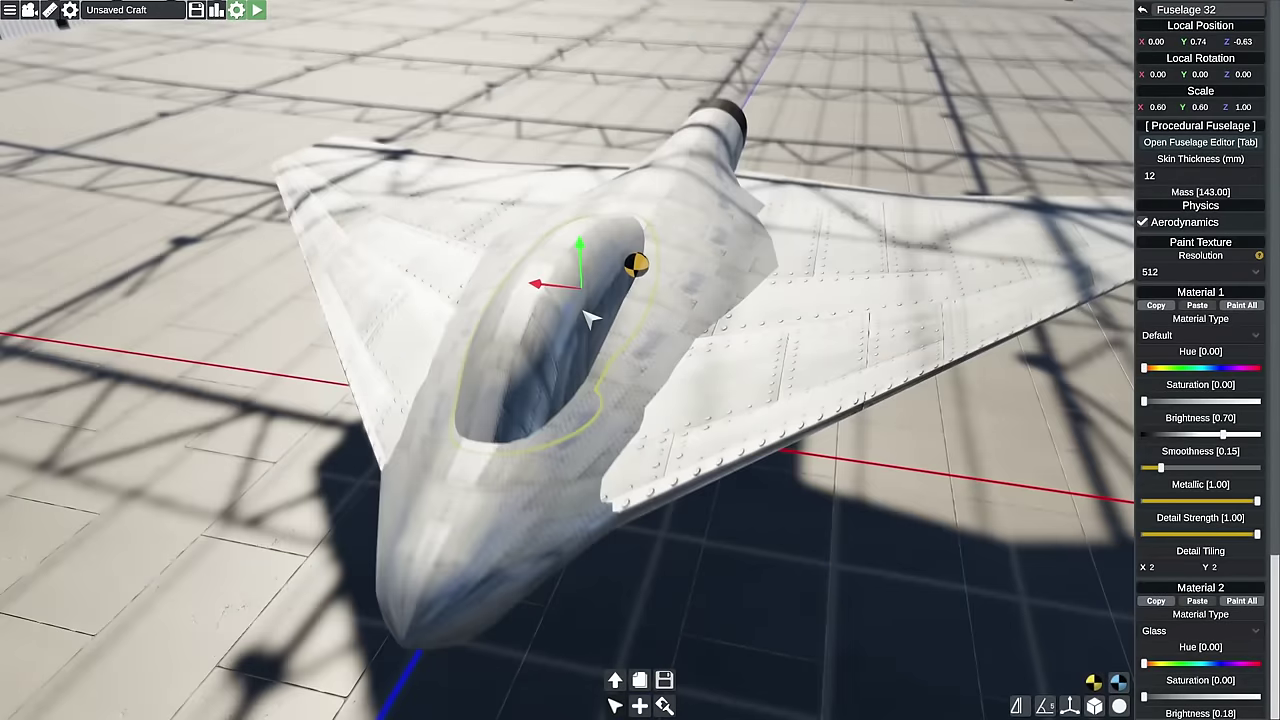
key("Tab")
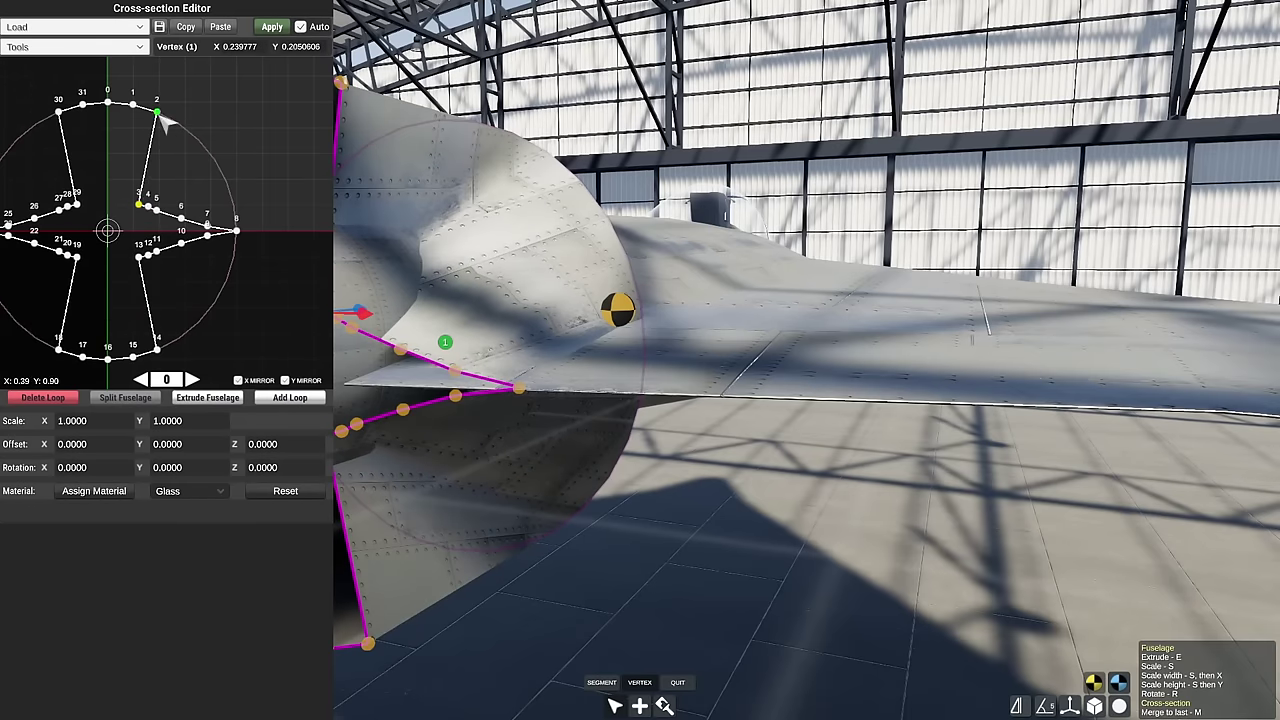
Narrow the section, then extrude and enlarge a lens-shaped canopy ring with its tip pushed outward.
left_click_drag(161, 114, 134, 111)
left_click(445, 342)
key("e")
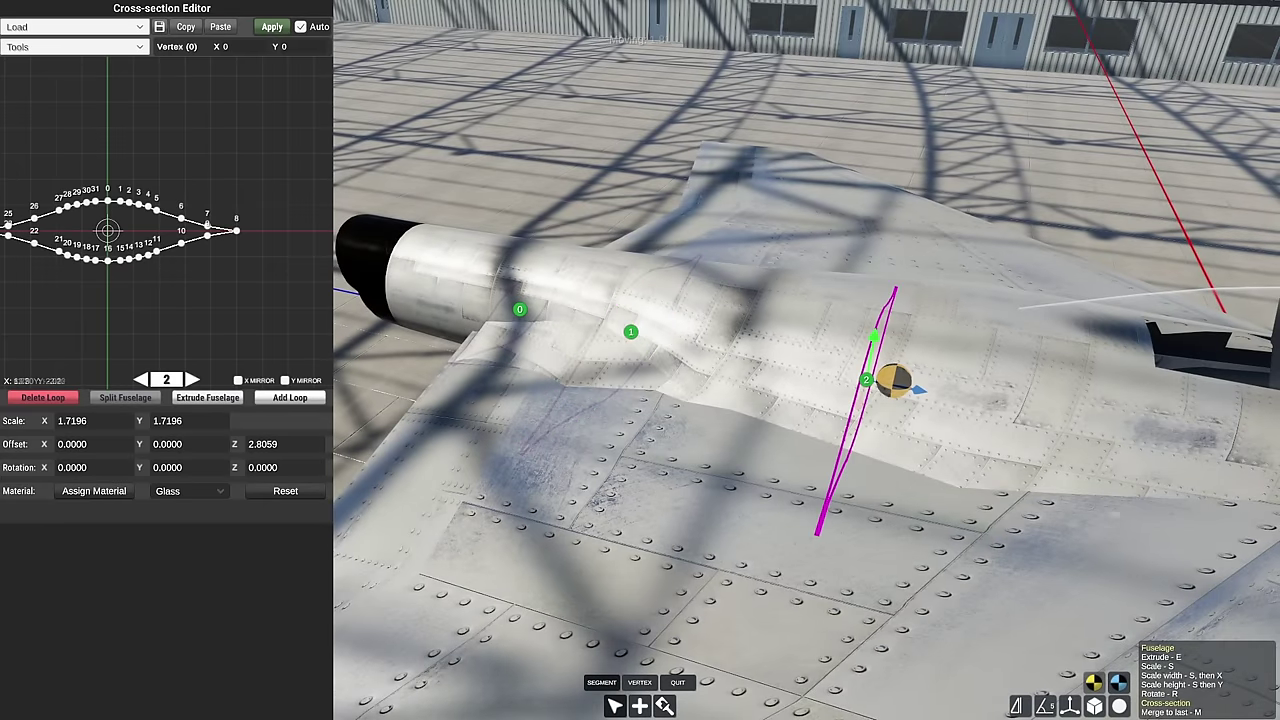
key("s")
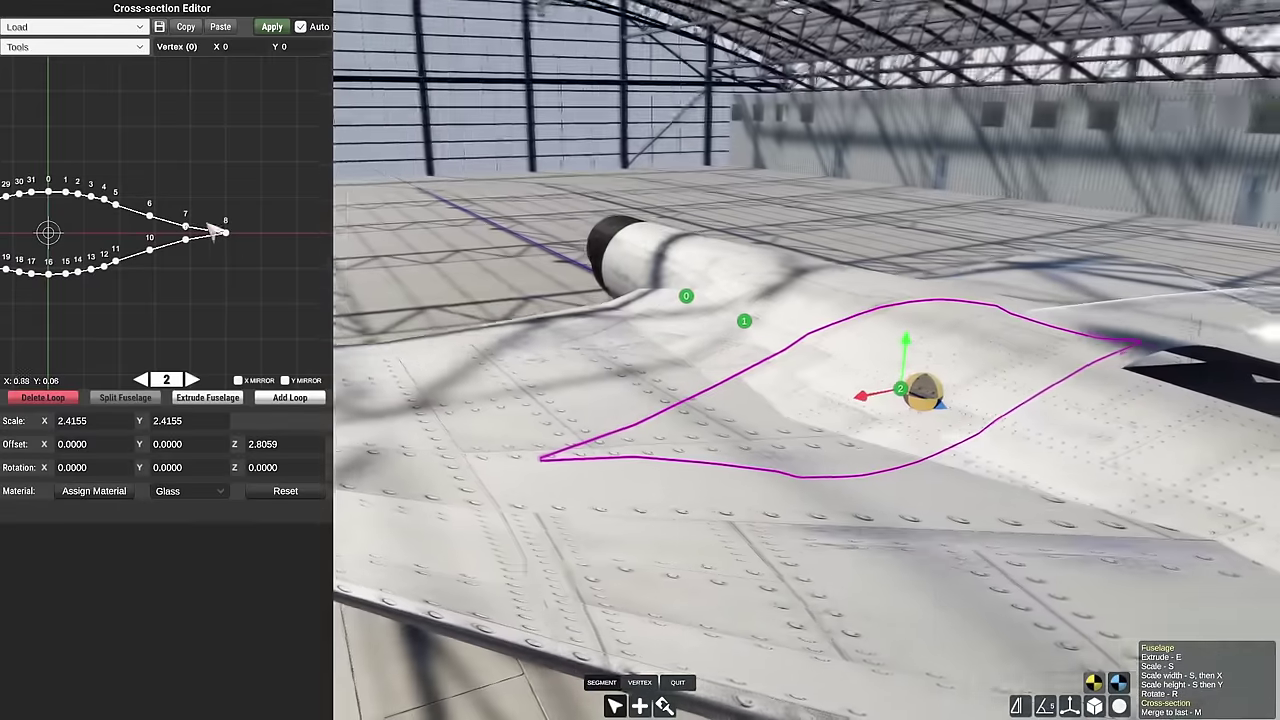
left_click_drag(186, 224, 233, 224)
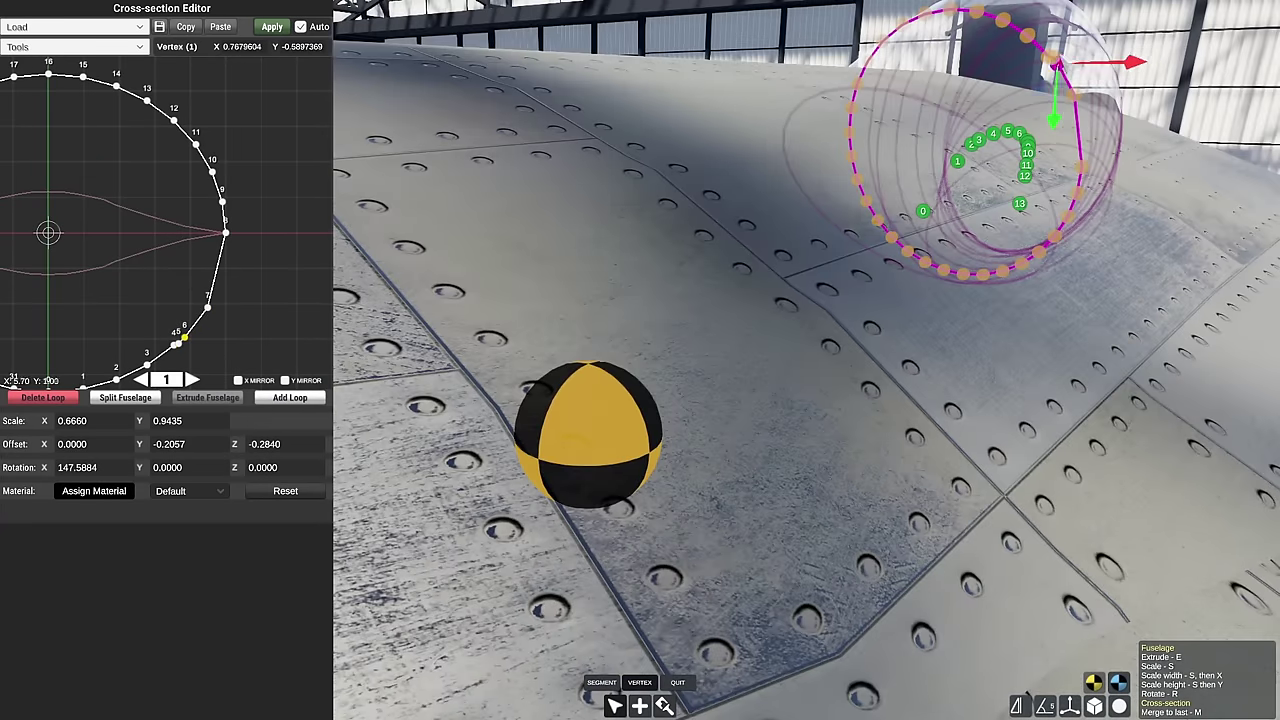
left_click(176, 342)
Shift the cockpit ring sideways and give the canopy section the Glass material.
left_click(1012, 350)
left_click_drag(848, 281, 540, 230)
left_click_drag(580, 280, 598, 195)
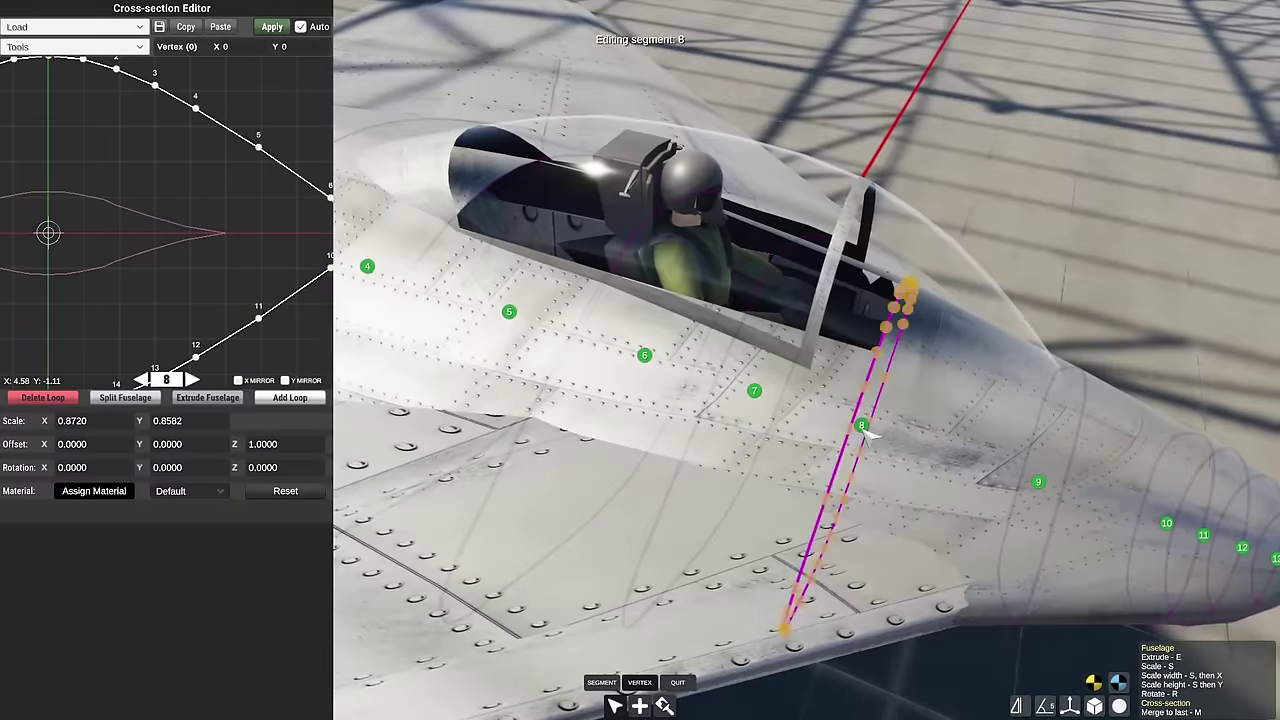
left_click_drag(866, 433, 708, 245)
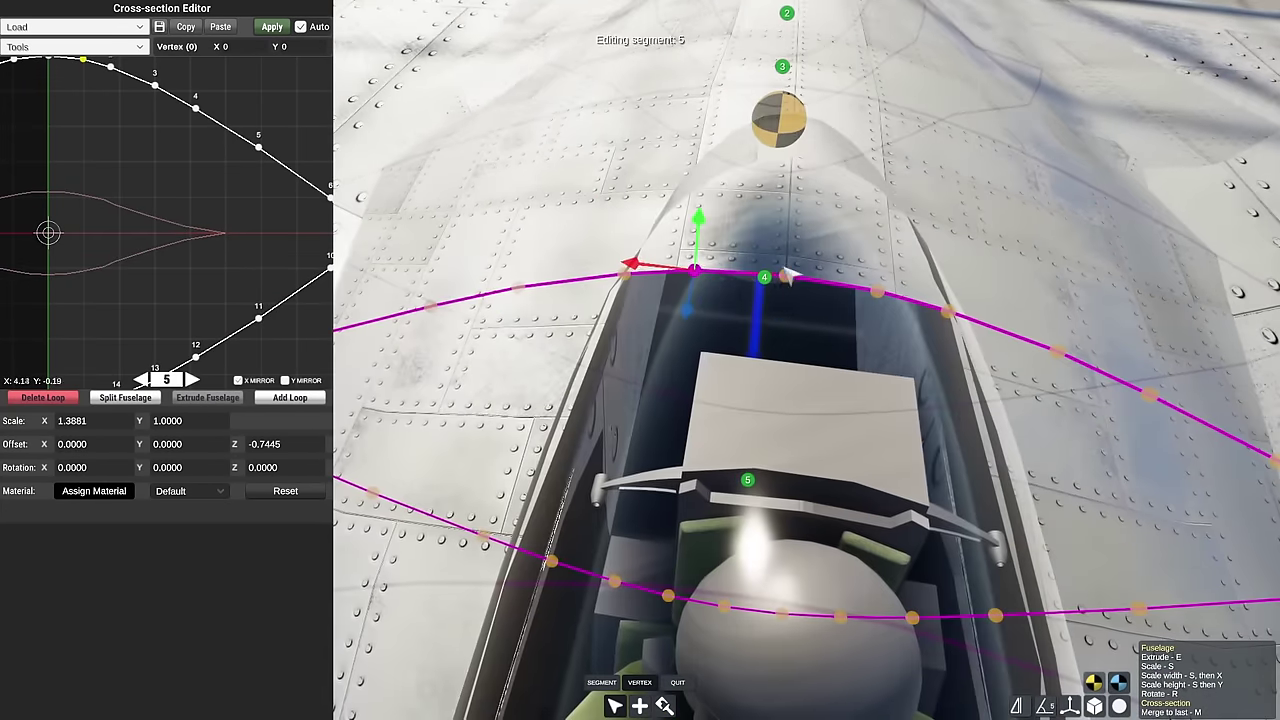
left_click(188, 491)
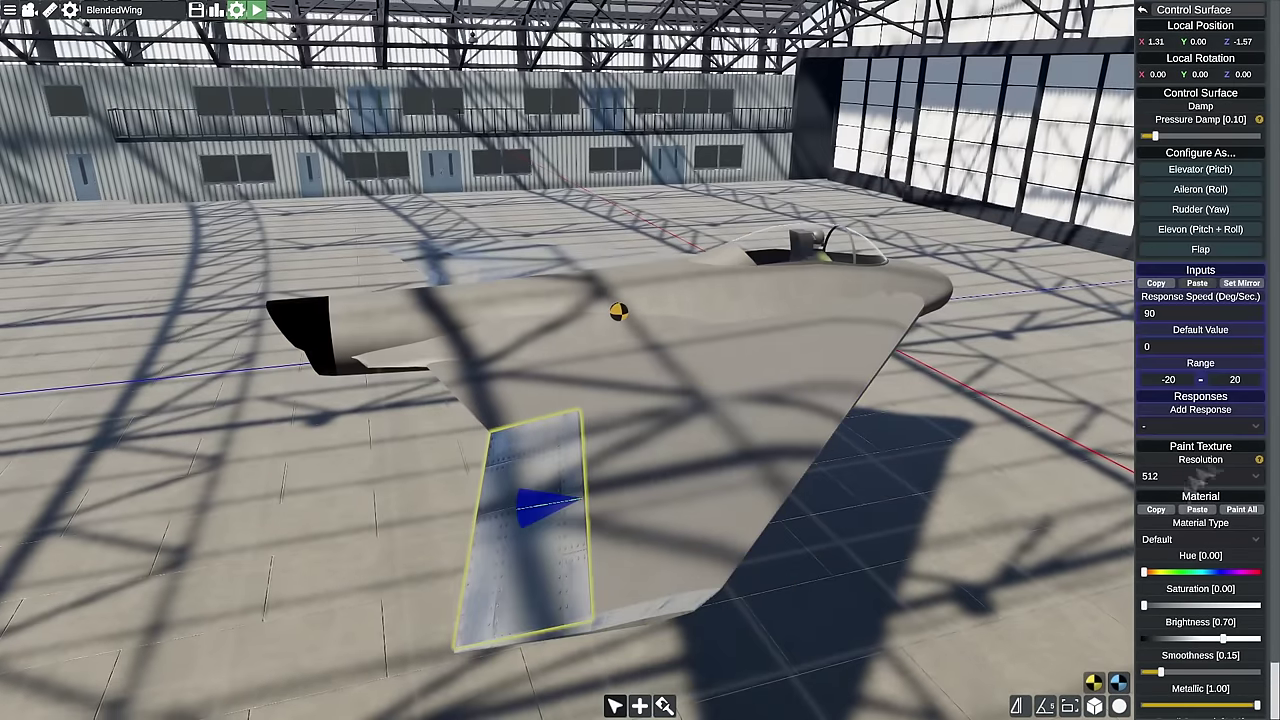
left_click(567, 278)
Slightly enlarge the nose tip ring in the cross-section editor.
key("Escape")
key("c")
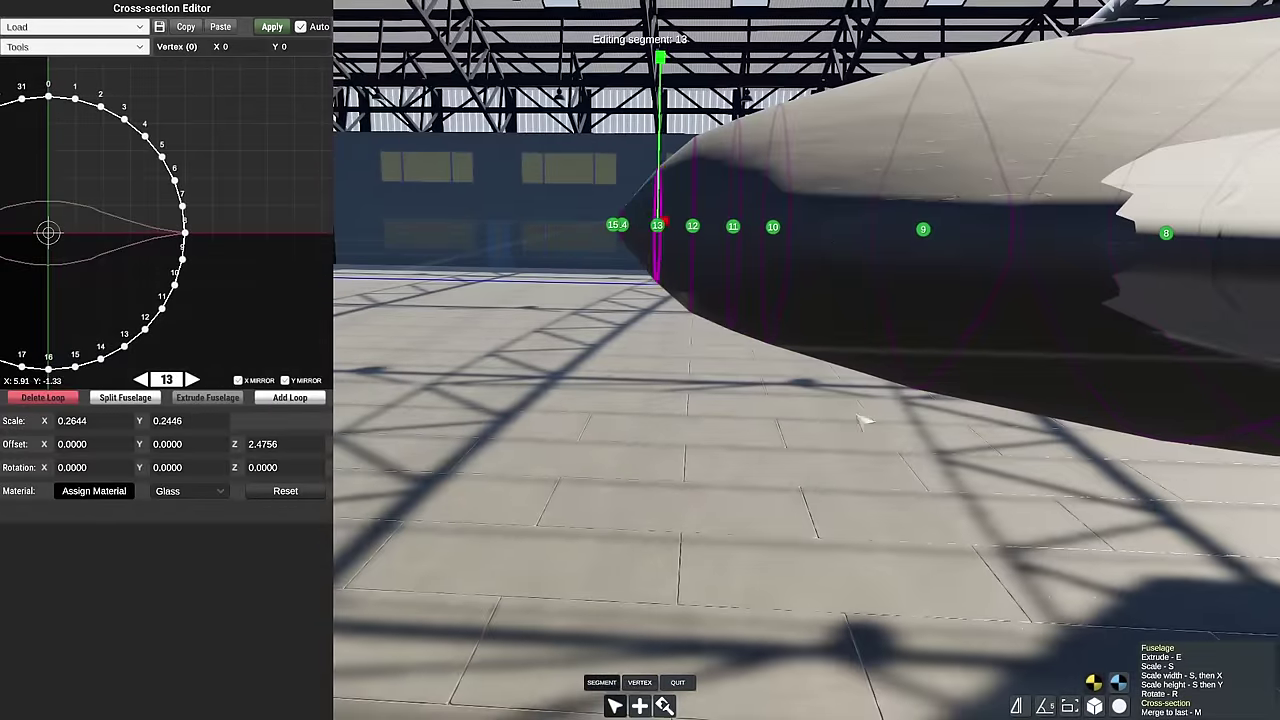
key("s")
key("Escape")
Switch the tail fin to rotation mode and briefly reshape it in the Wing Editor.
key("e")
key("Tab")
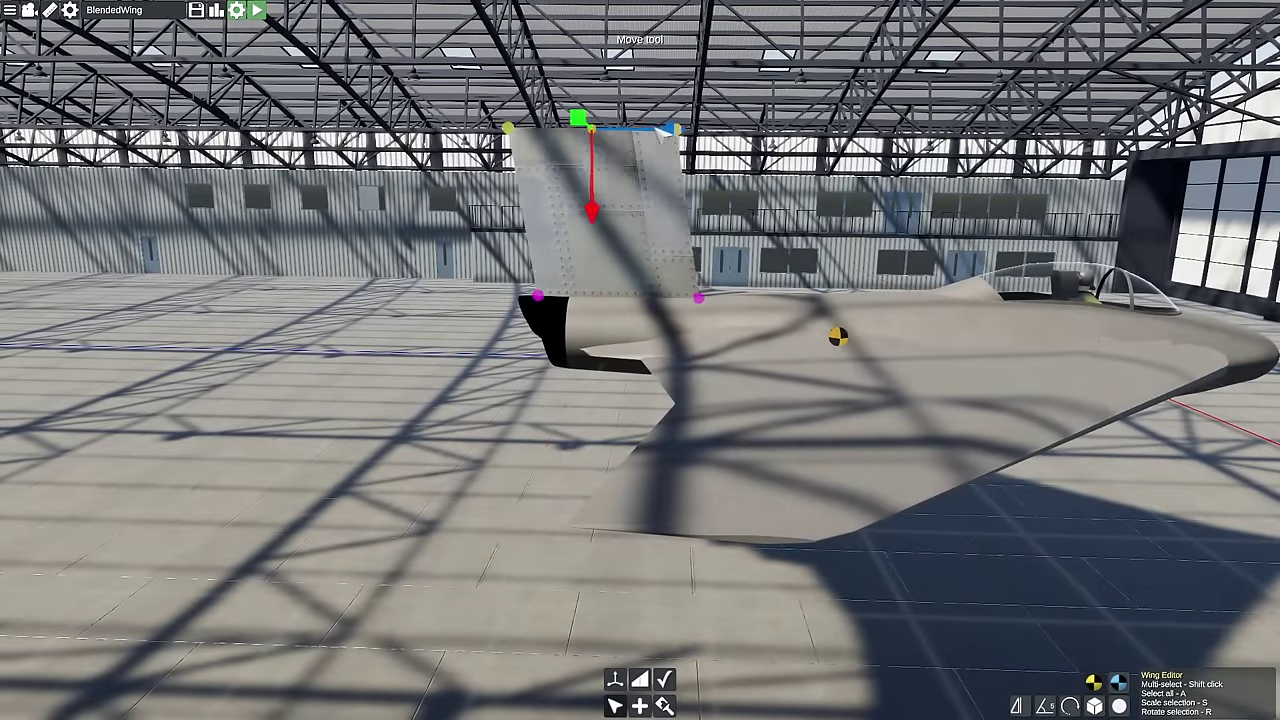
key("Tab")
Select the main wing and open its panels in the Wing Editor.
left_click(615, 290)
key("Tab")
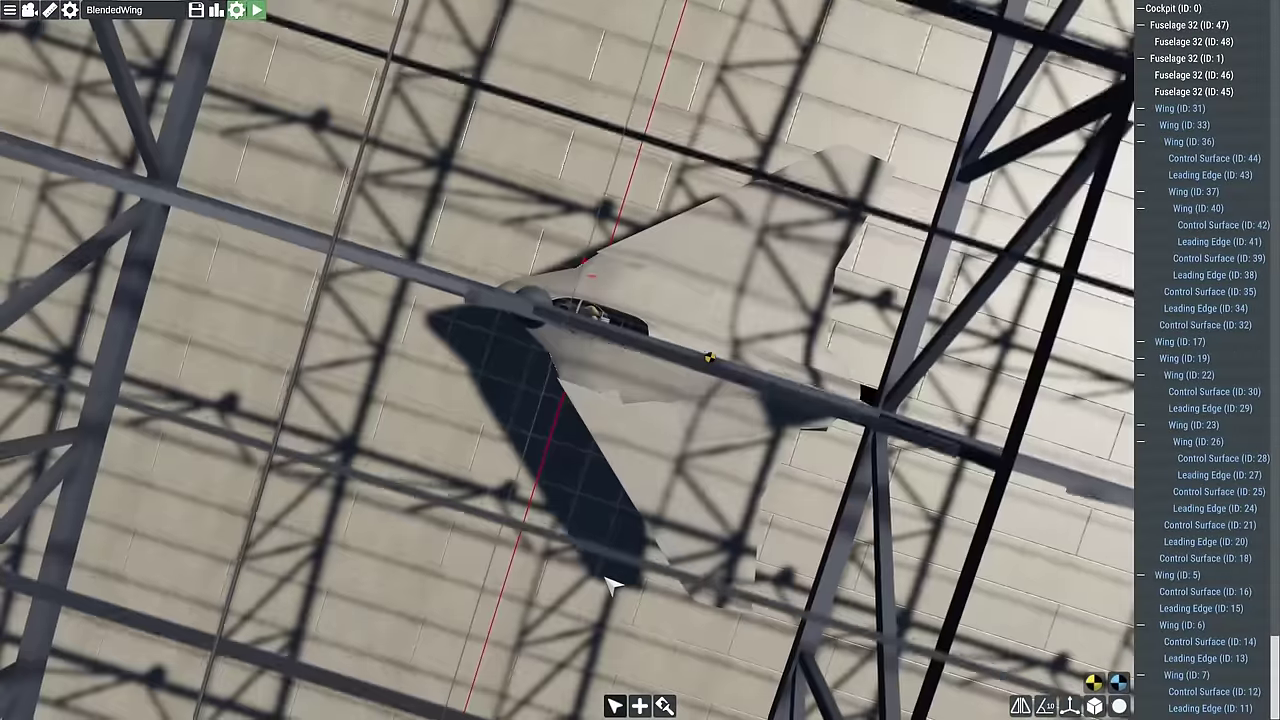
Raise the Scifi 2 wing's Smoothness slider to make its surface glossier.
left_click_drag(1161, 468, 1190, 468)
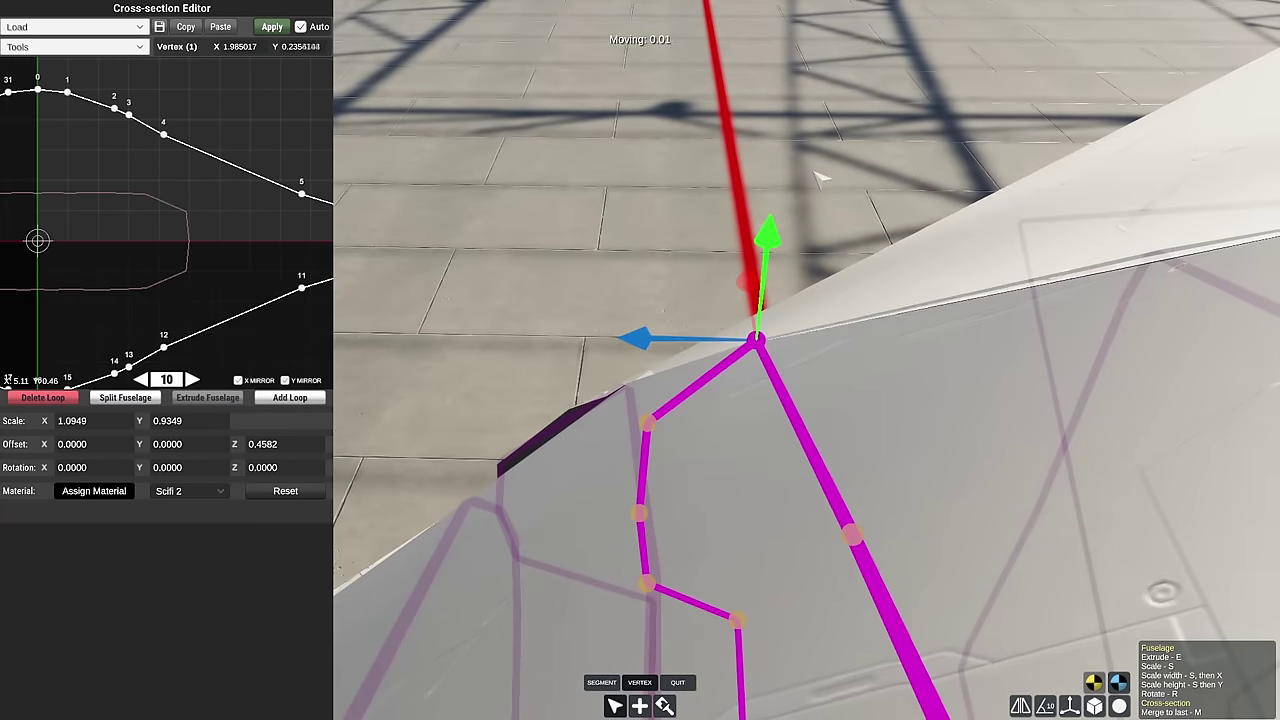
Move a point of fuselage loop 8 upward where the body meets the wing root.
left_click_drag(820, 178, 1008, 400)
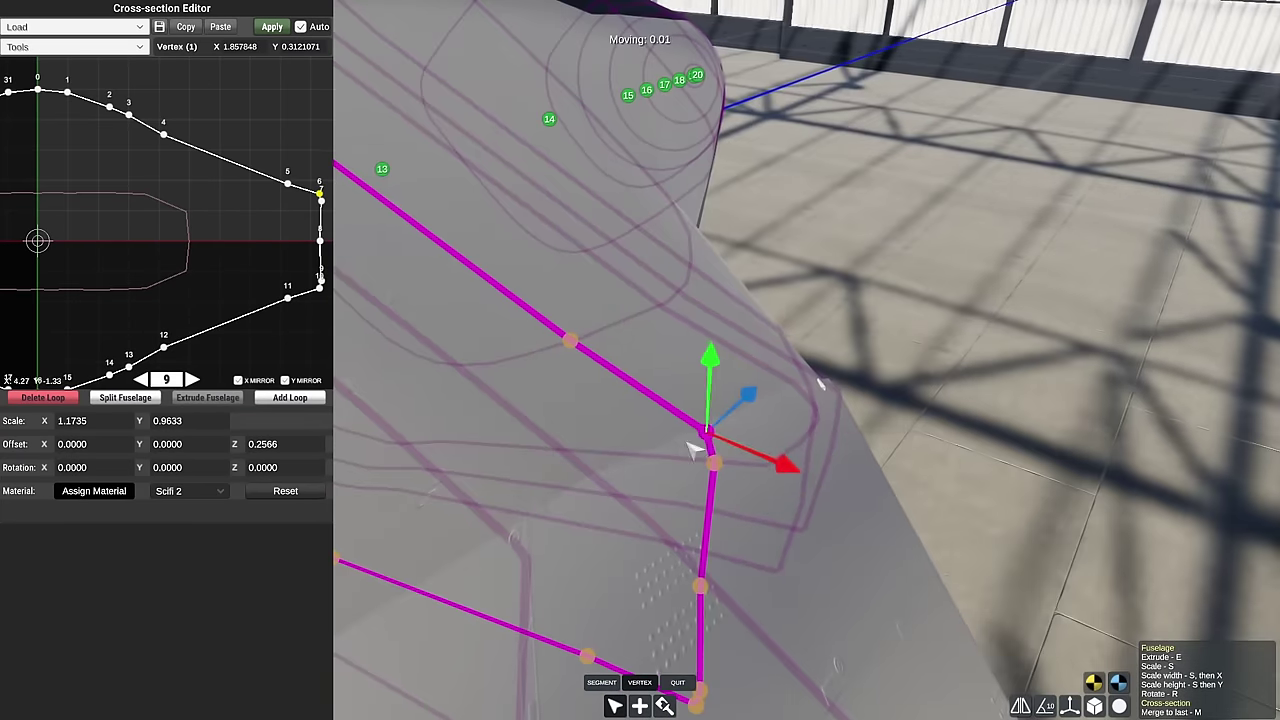
left_click(1153, 328)
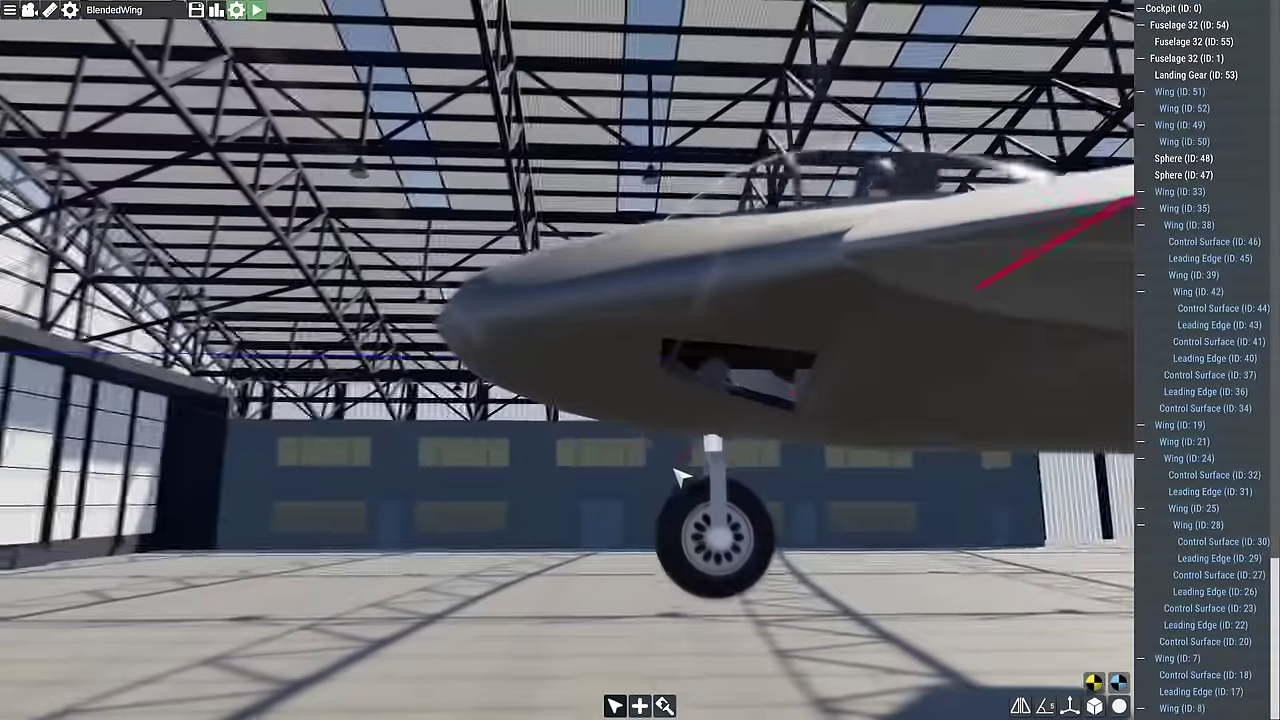
Add a cylindrical cowl part to the nose and set its Scale Y to 0.3.
left_click_drag(680, 478, 520, 470)
left_click(829, 400)
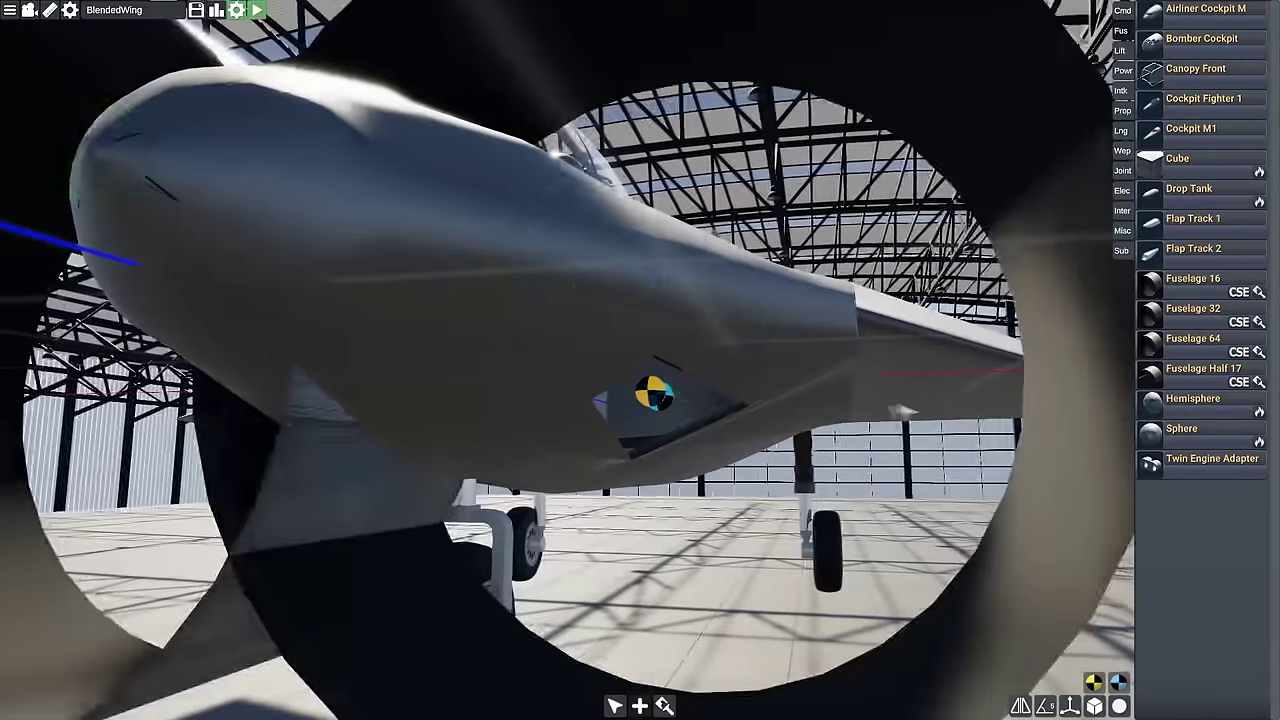
left_click(530, 370)
type(".3")
key("Return")
Move the cowl's front loop to a new offset and tilt it about 5 degrees.
key("Tab")
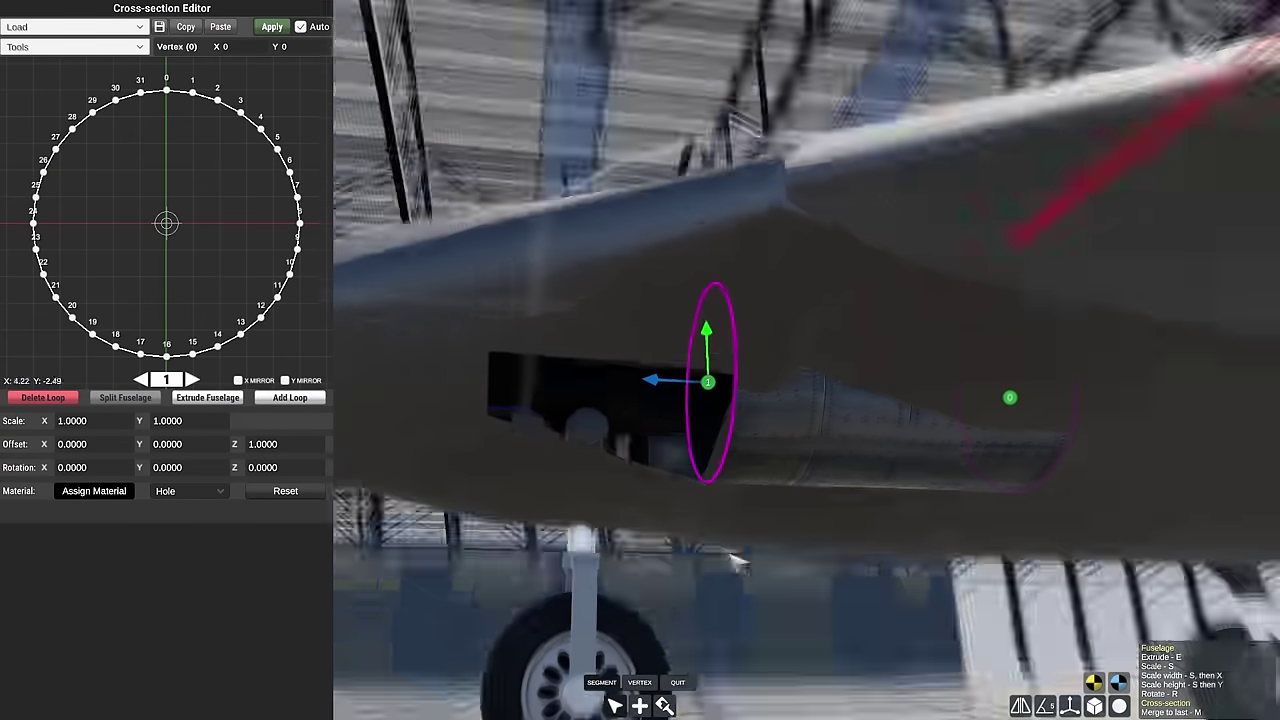
key("r")
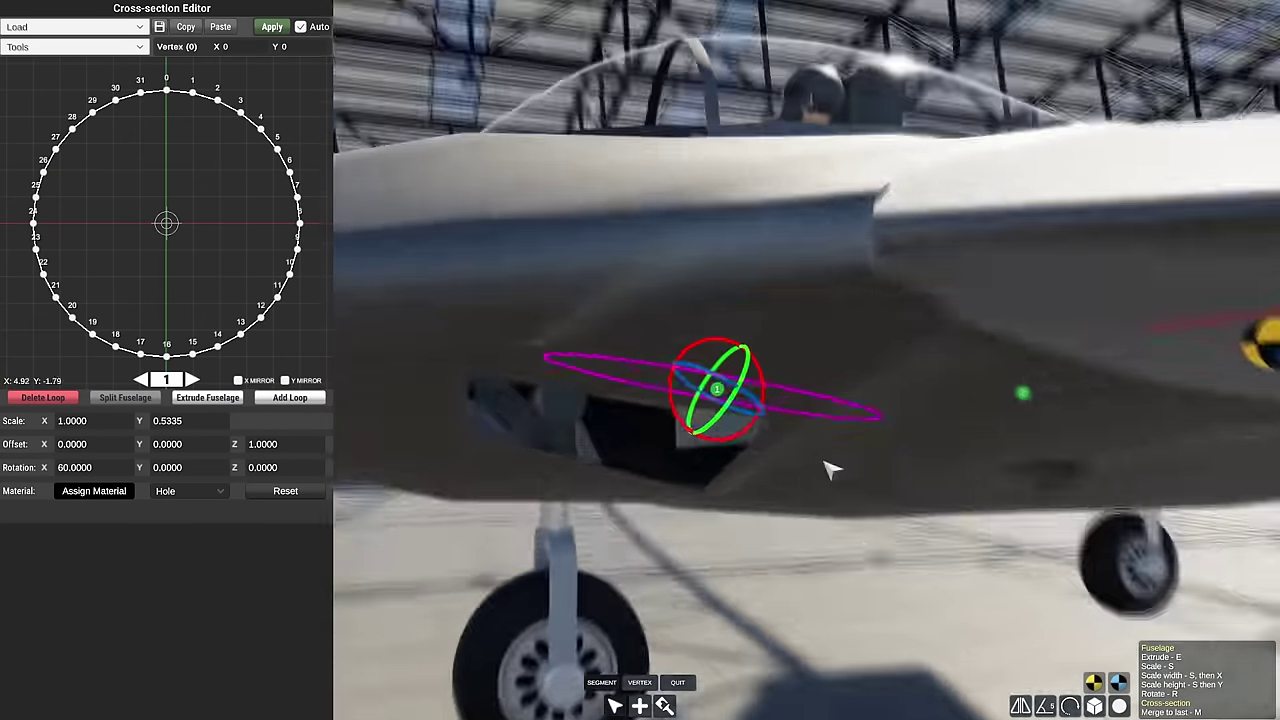
left_click(829, 471)
key("r")
left_click_drag(640, 345, 760, 460)
key("r")
left_click_drag(700, 548, 743, 535)
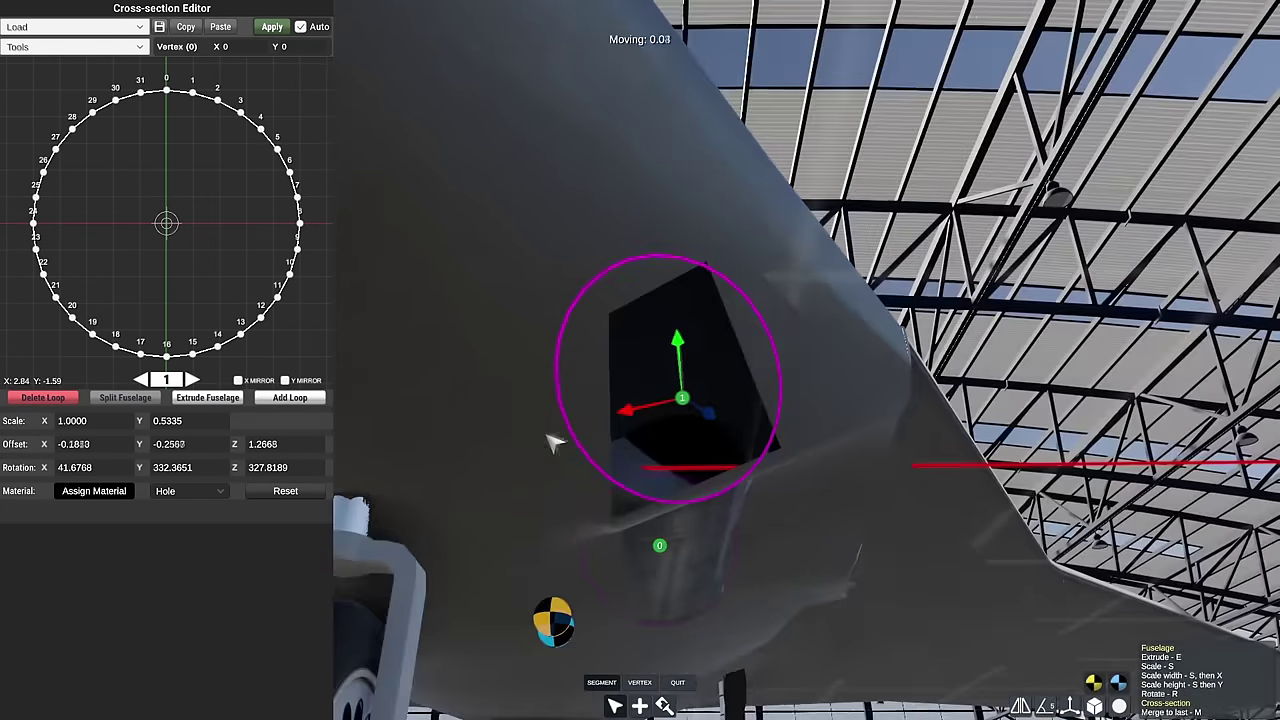
left_click(912, 545)
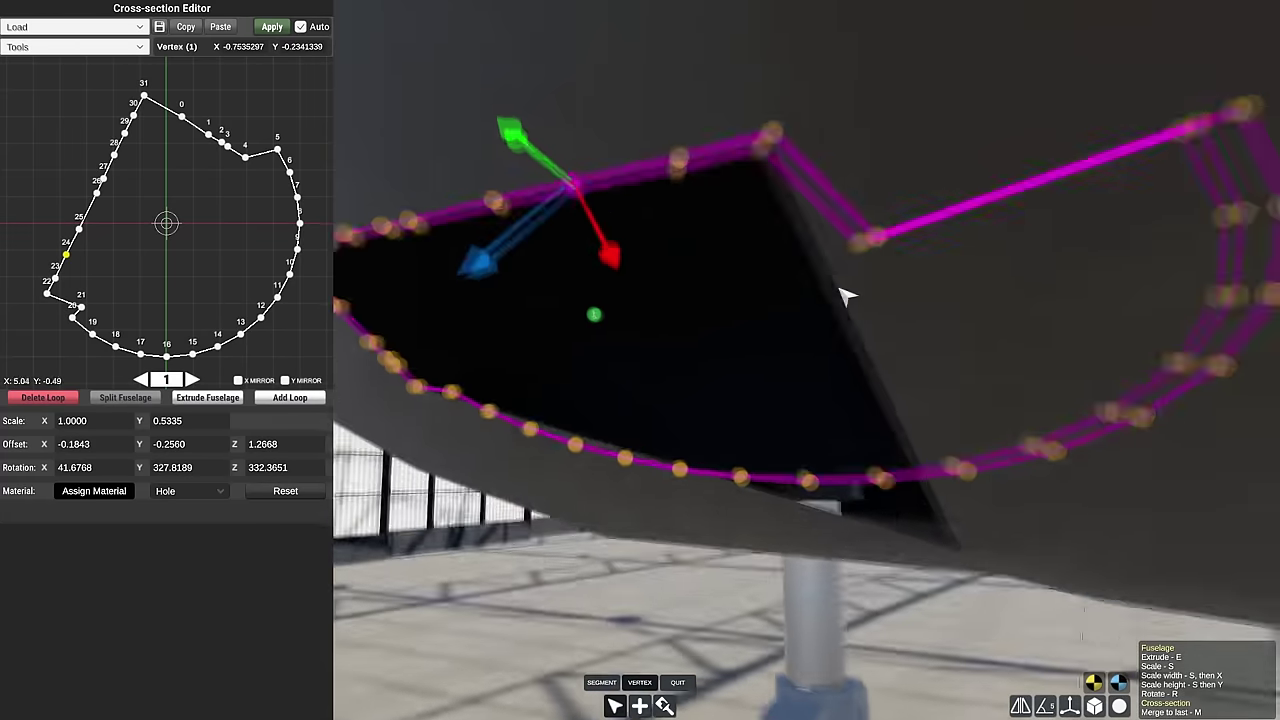
Drag vertices 5 and 20 of the cowl loop to new positions.
left_click_drag(845, 296, 960, 380)
left_click_drag(1127, 385, 814, 363)
left_click(826, 337)
scroll(762, 410, "down", 3)
left_click_drag(762, 410, 988, 487)
scroll(988, 487, "up", 5)
left_click_drag(1003, 437, 749, 334)
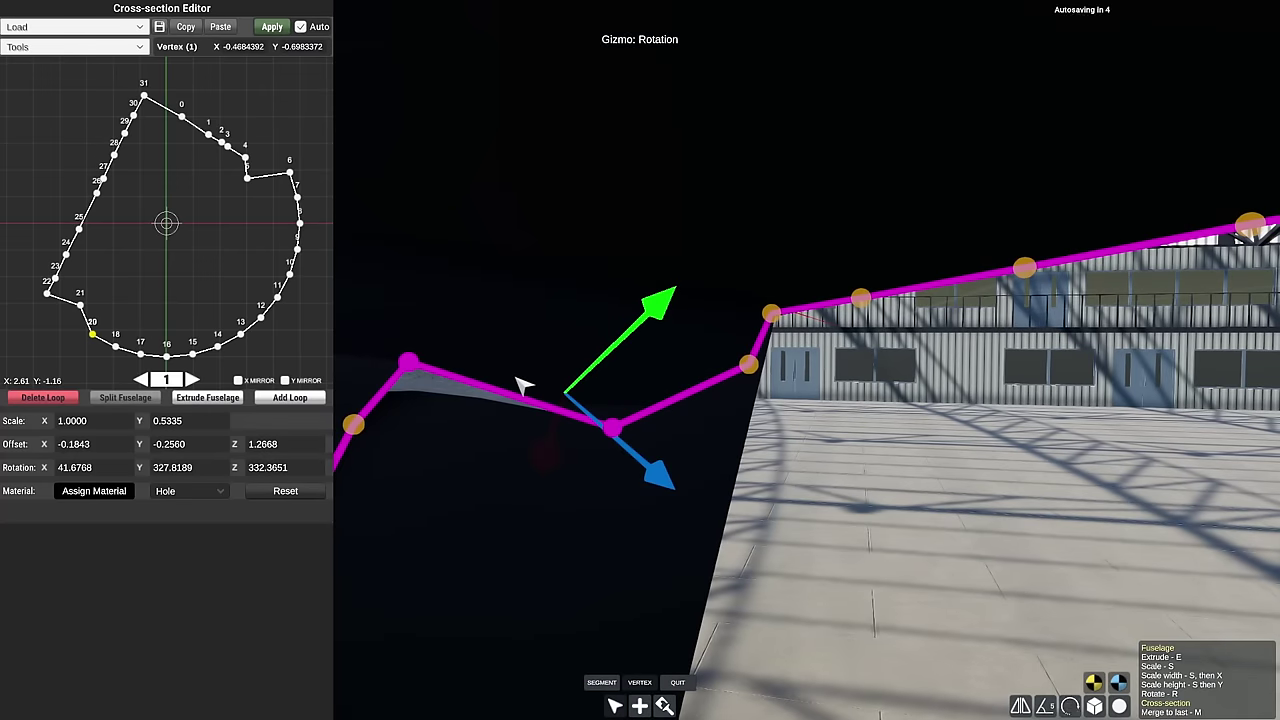
Drag vertex 1 of the fuselage loop upward to reshape it, then bring up the wing shape editor.
left_click_drag(522, 385, 680, 658)
left_click_drag(487, 362, 745, 360)
left_click(755, 432)
left_click_drag(755, 432, 737, 522)
left_click_drag(650, 445, 690, 270)
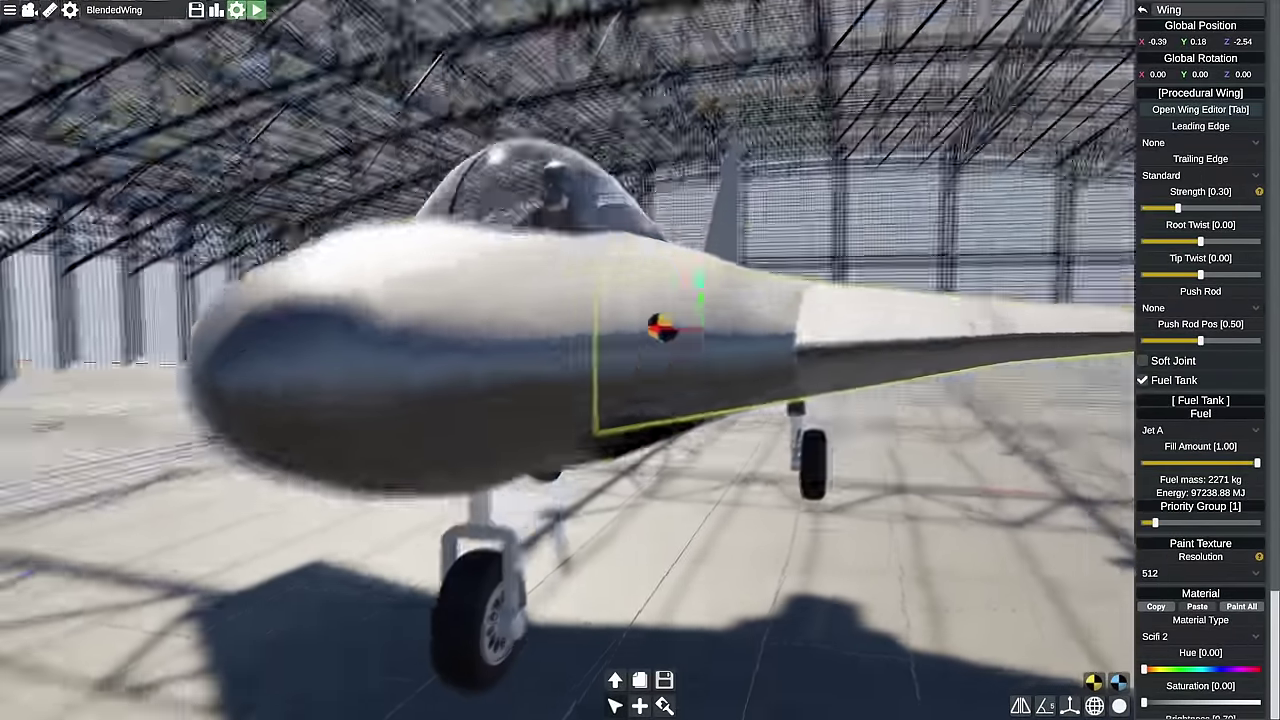
key("Tab")
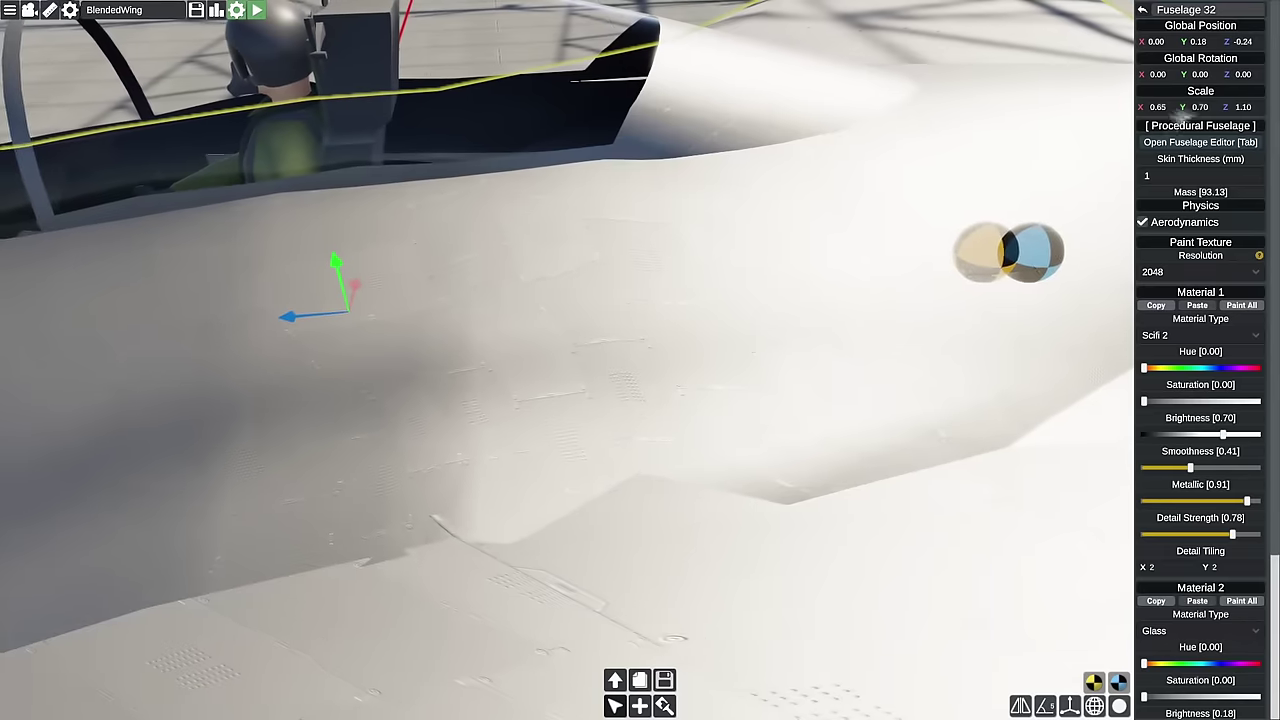
key("Tab")
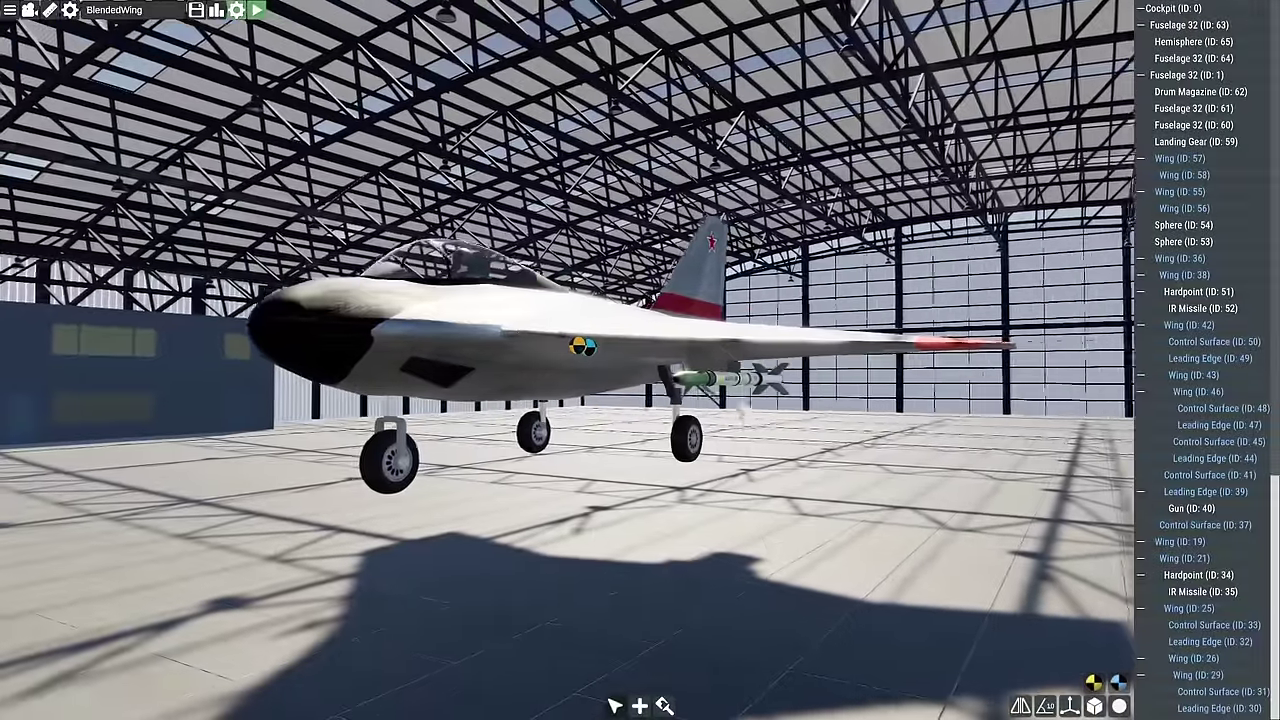
Inspect the IR missile hardpoint, the wing's leading edge part and the wing's properties.
left_click(733, 374)
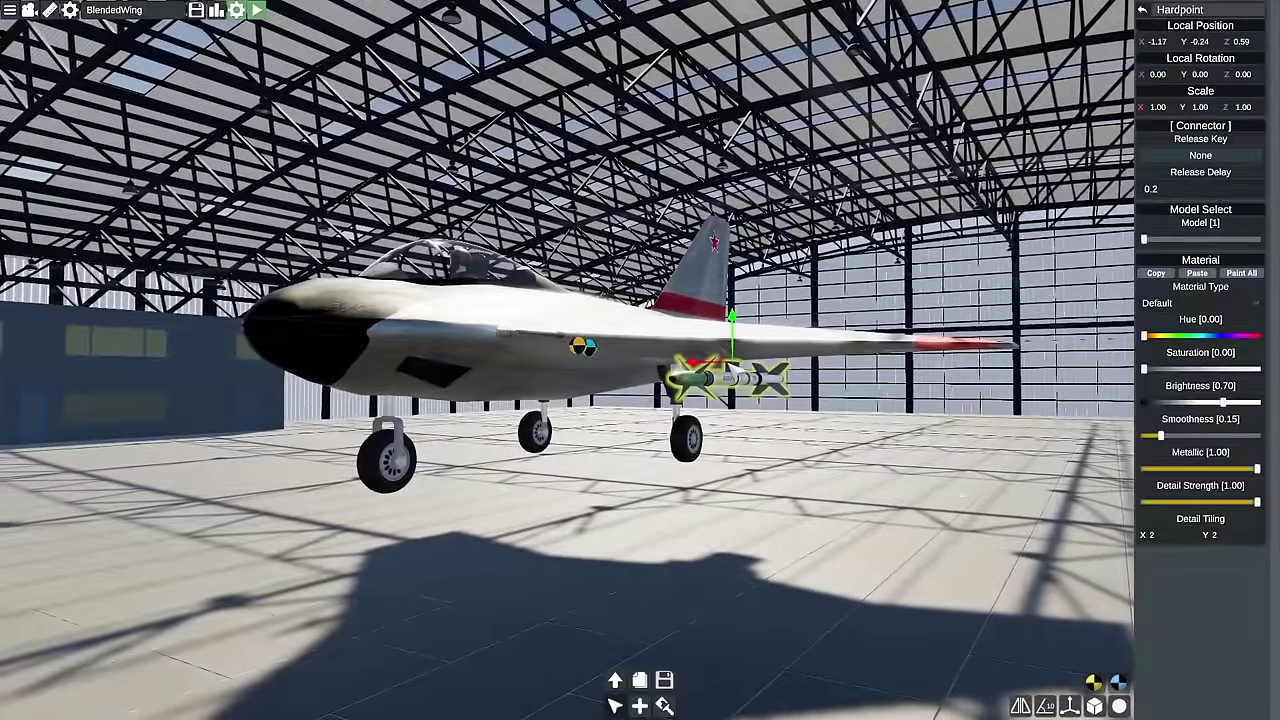
left_click_drag(880, 505, 705, 517)
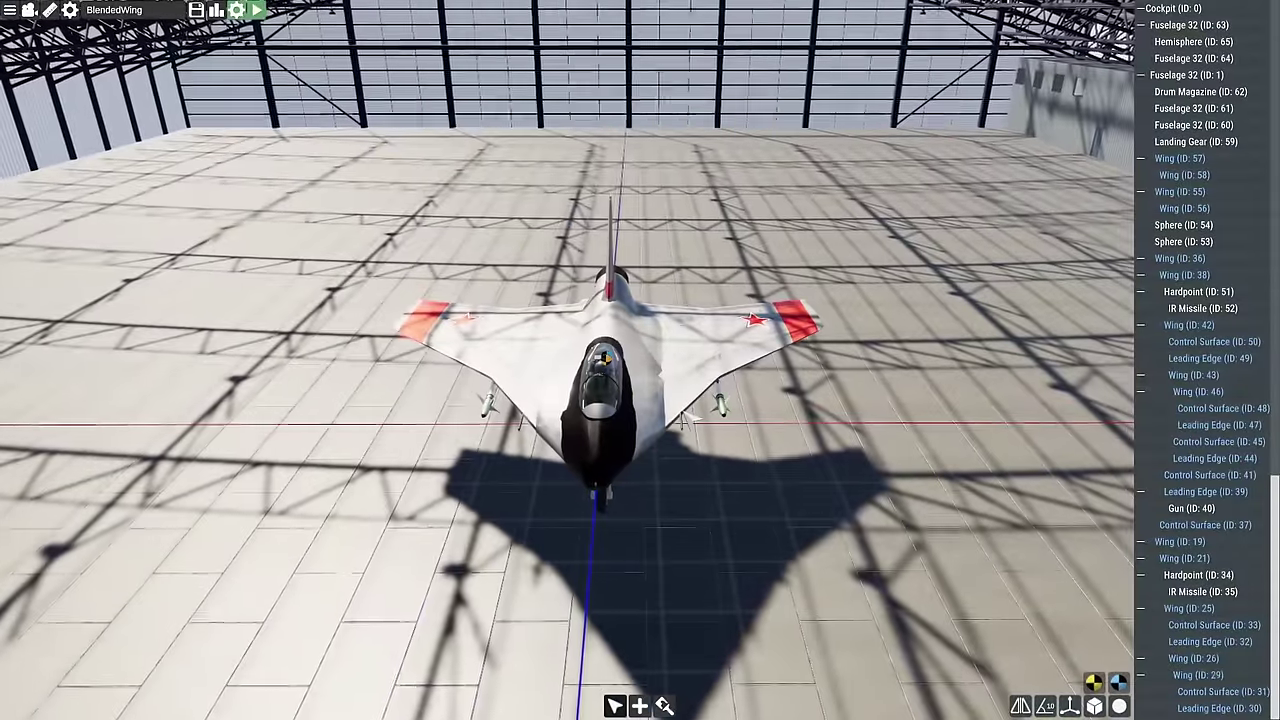
left_click(685, 418)
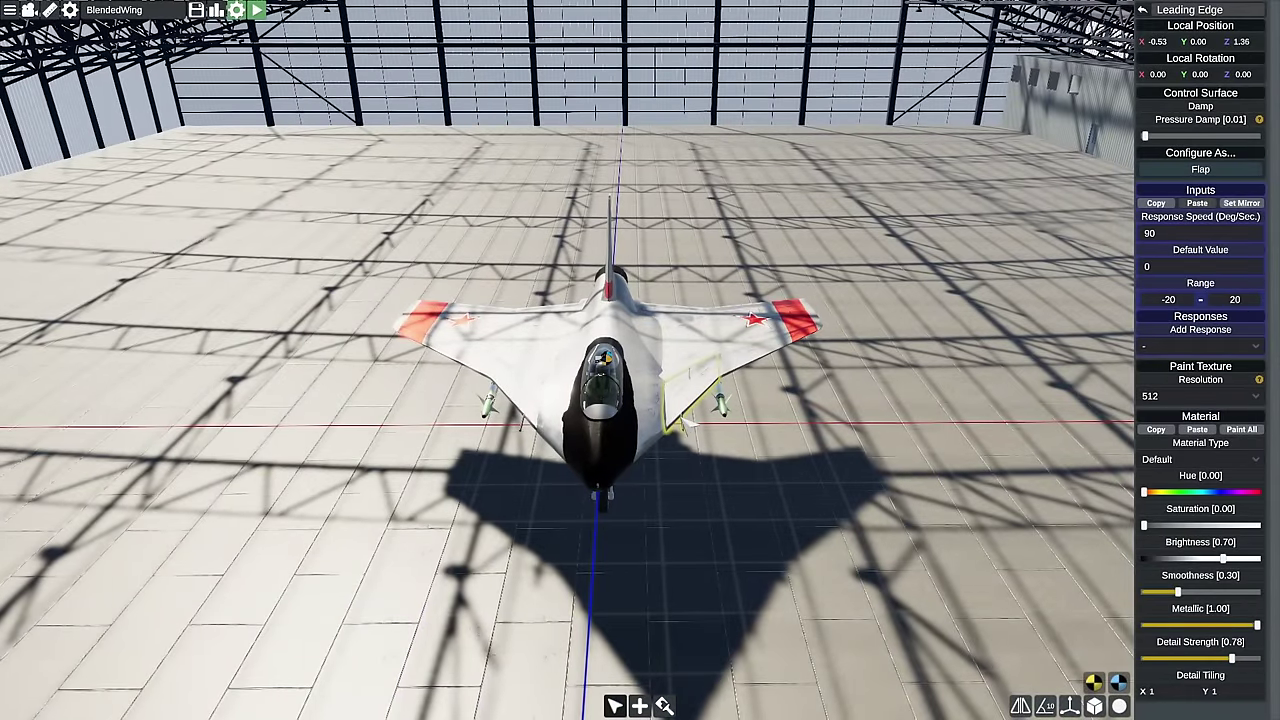
left_click(752, 467)
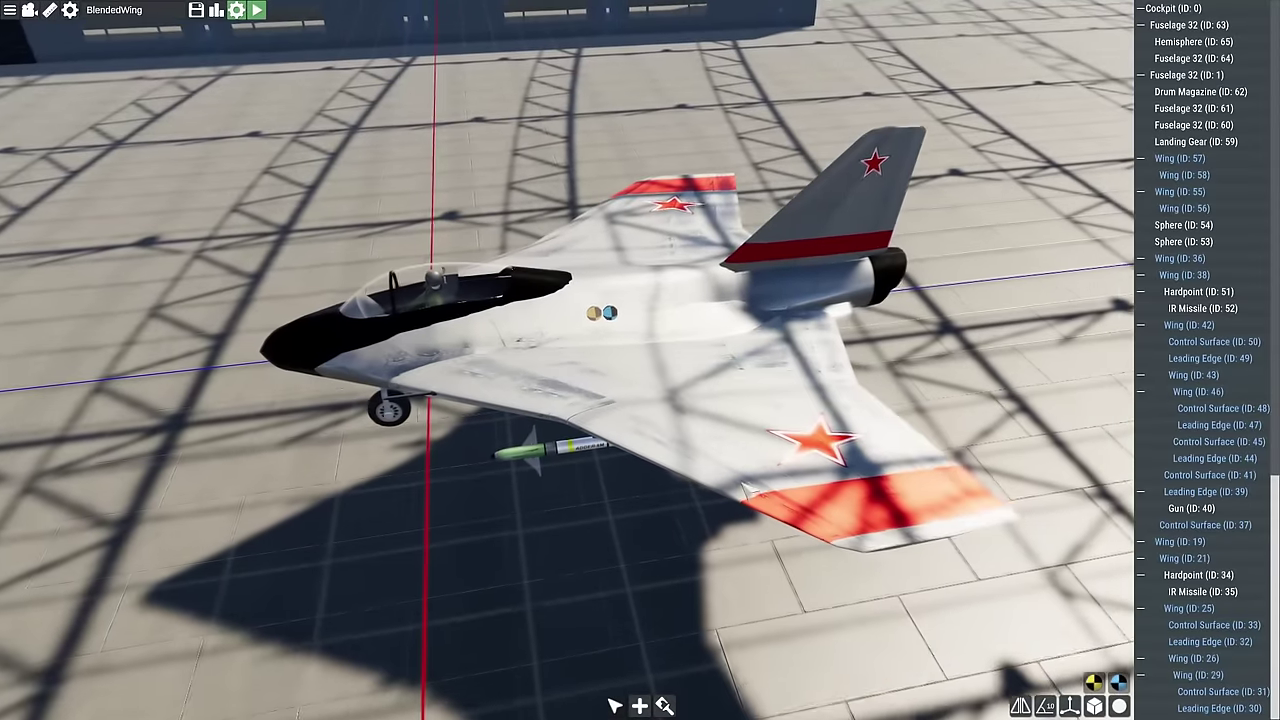
left_click(745, 487)
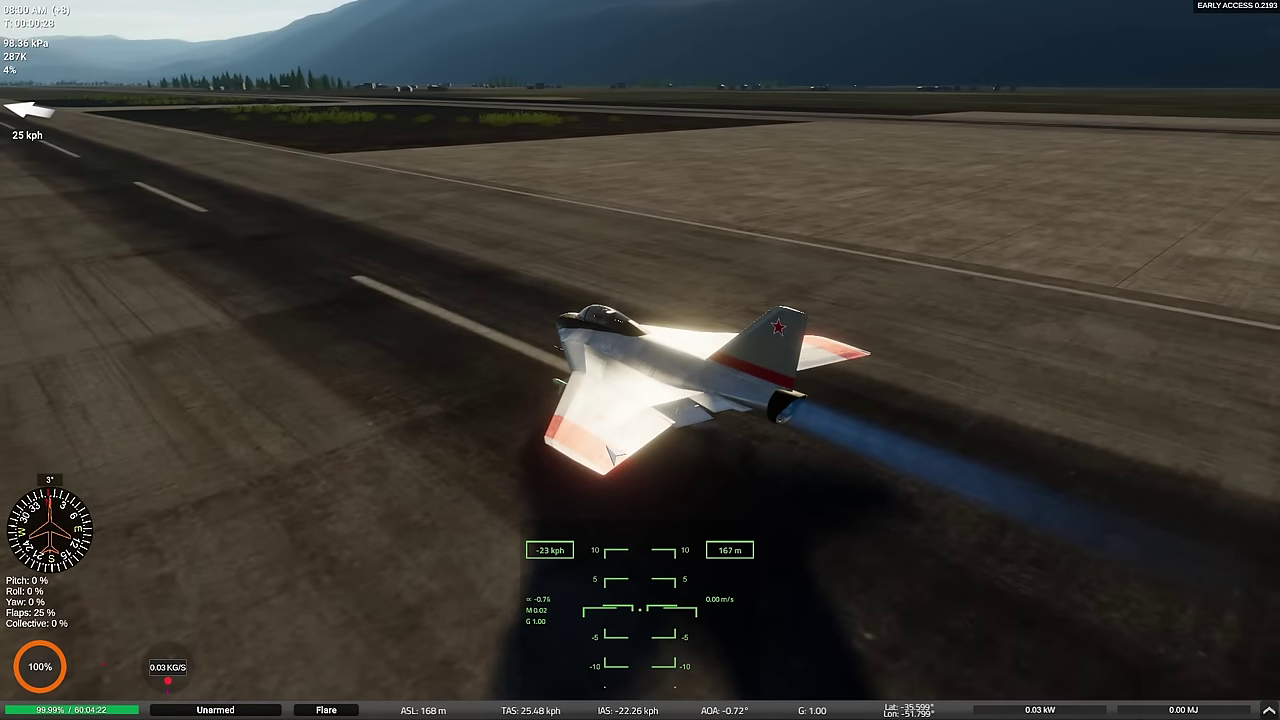
Pause, set the throttle to full for the takeoff roll, and retract the flaps after liftoff.
key("Escape")
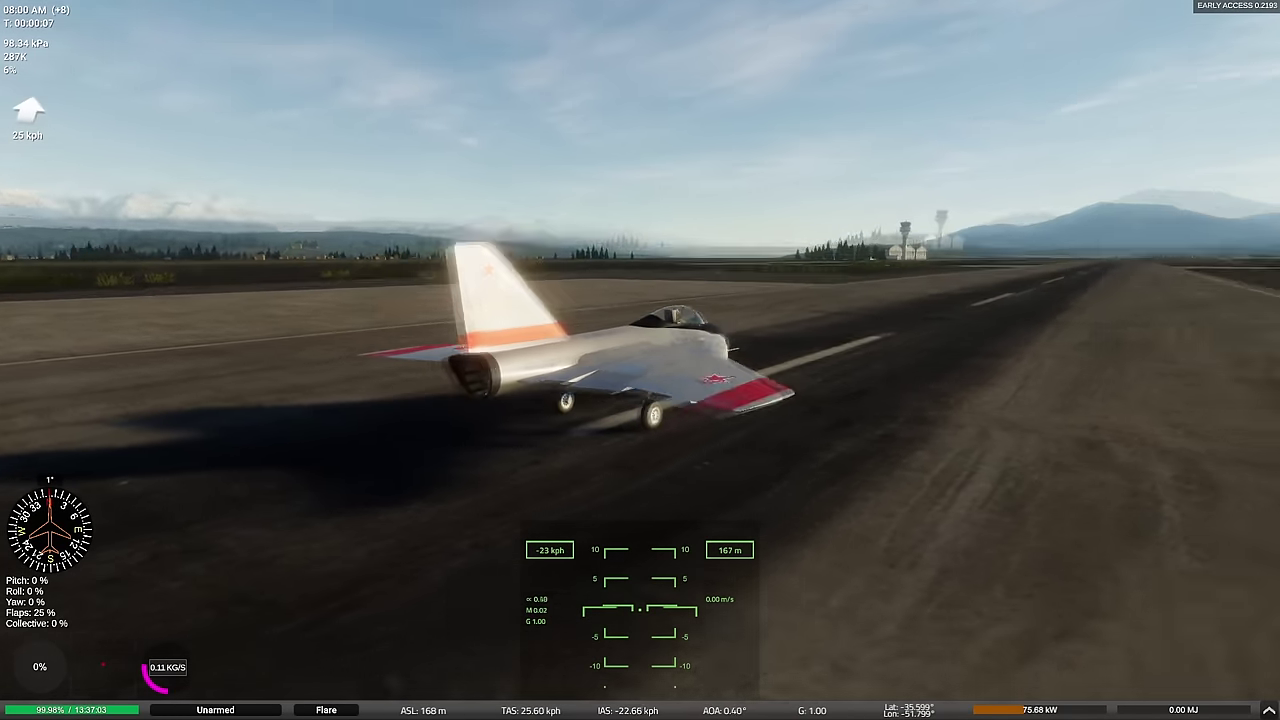
key("shift")
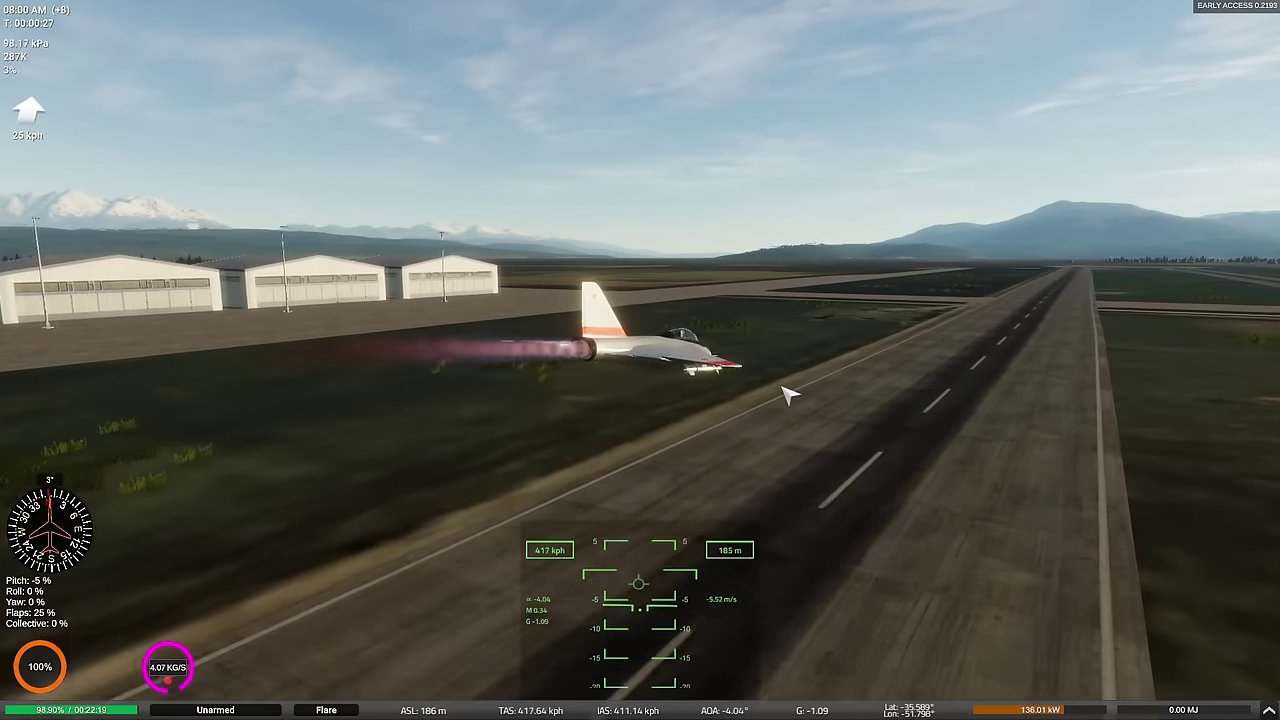
key("f")
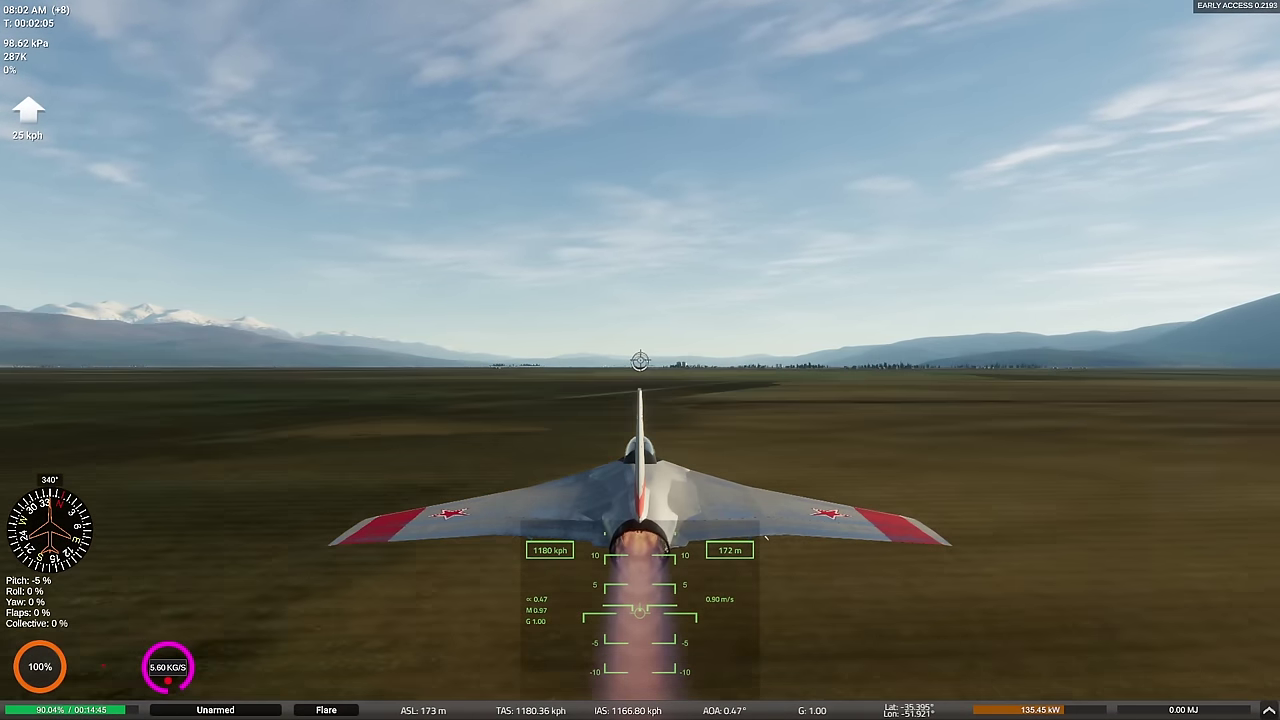
Free the camera with M to look around the jet in level flight.
key("m")
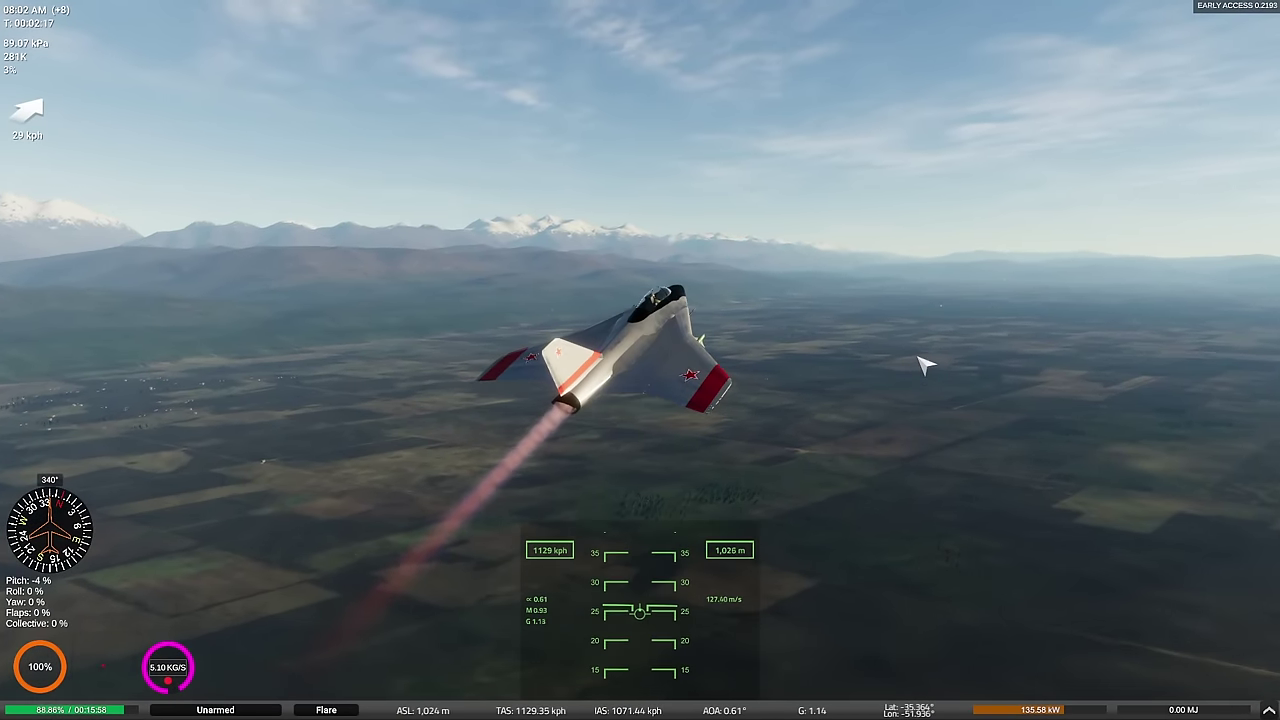
Return to mouse-controlled flying for the climb, then free the camera for a side view.
key("m")
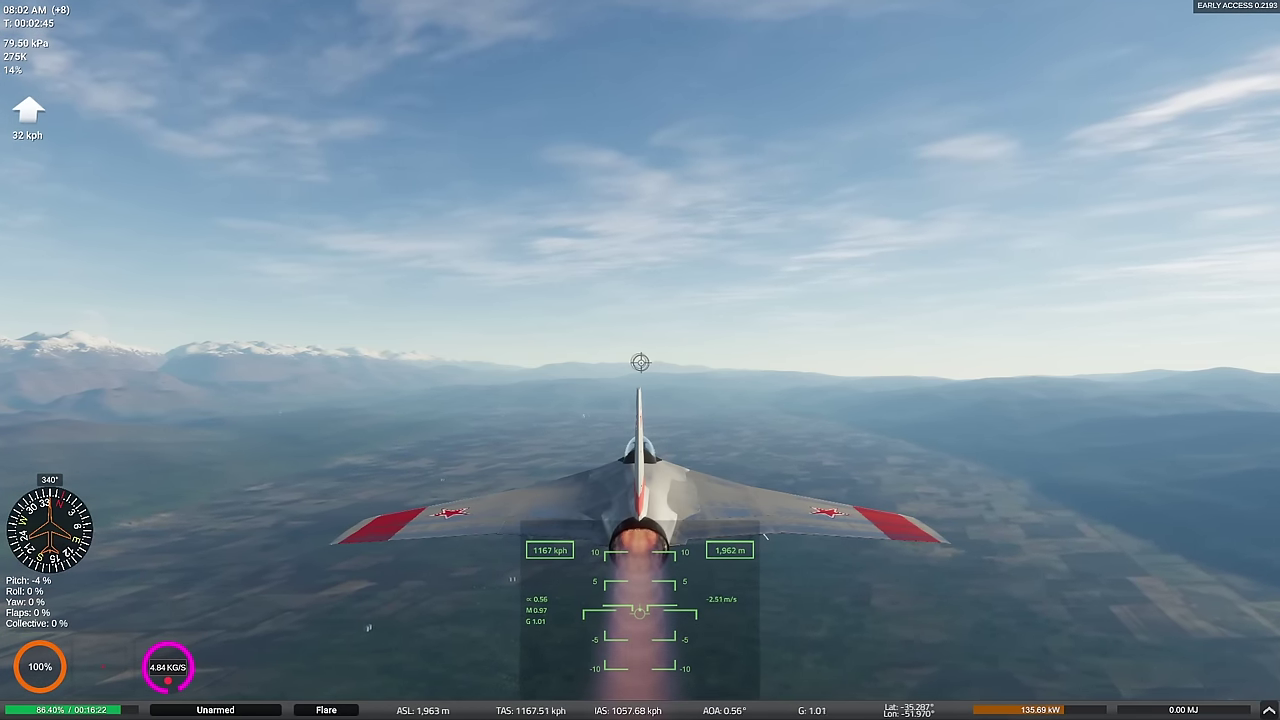
key("m")
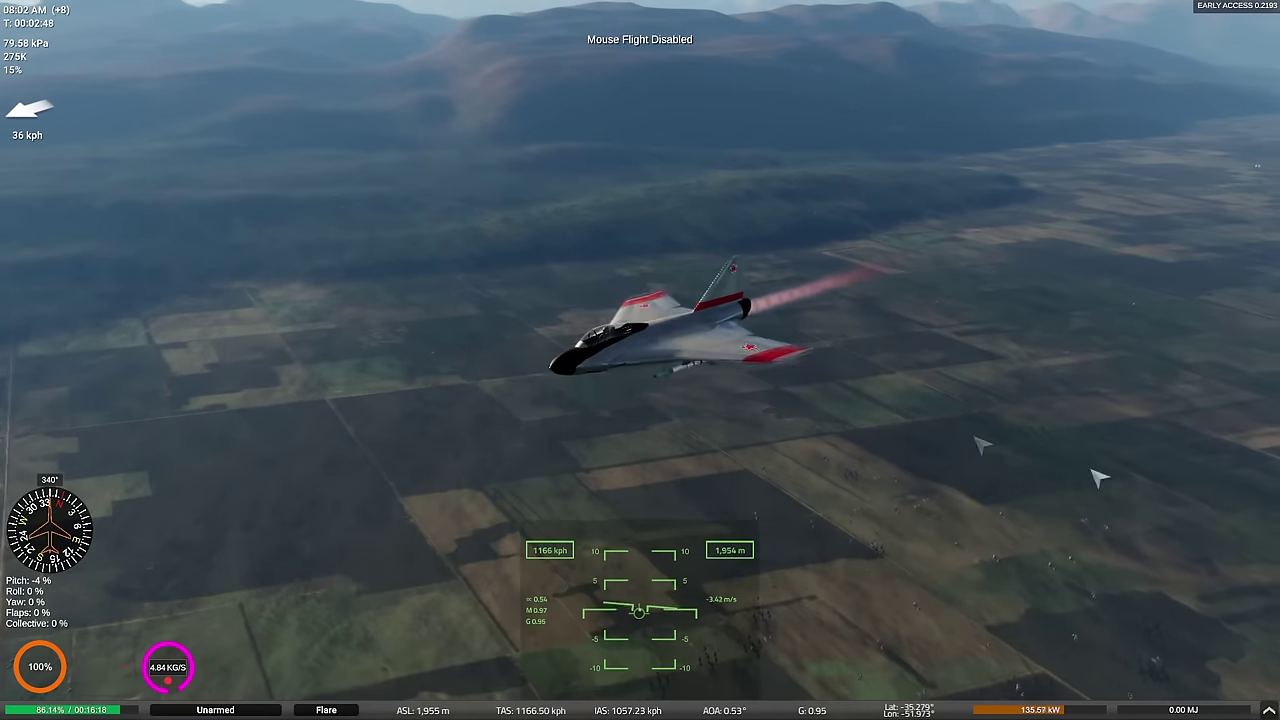
Spawn a Target Drone from the spawn menu and fire one IR missile at it.
mouse_move(1230, 600)
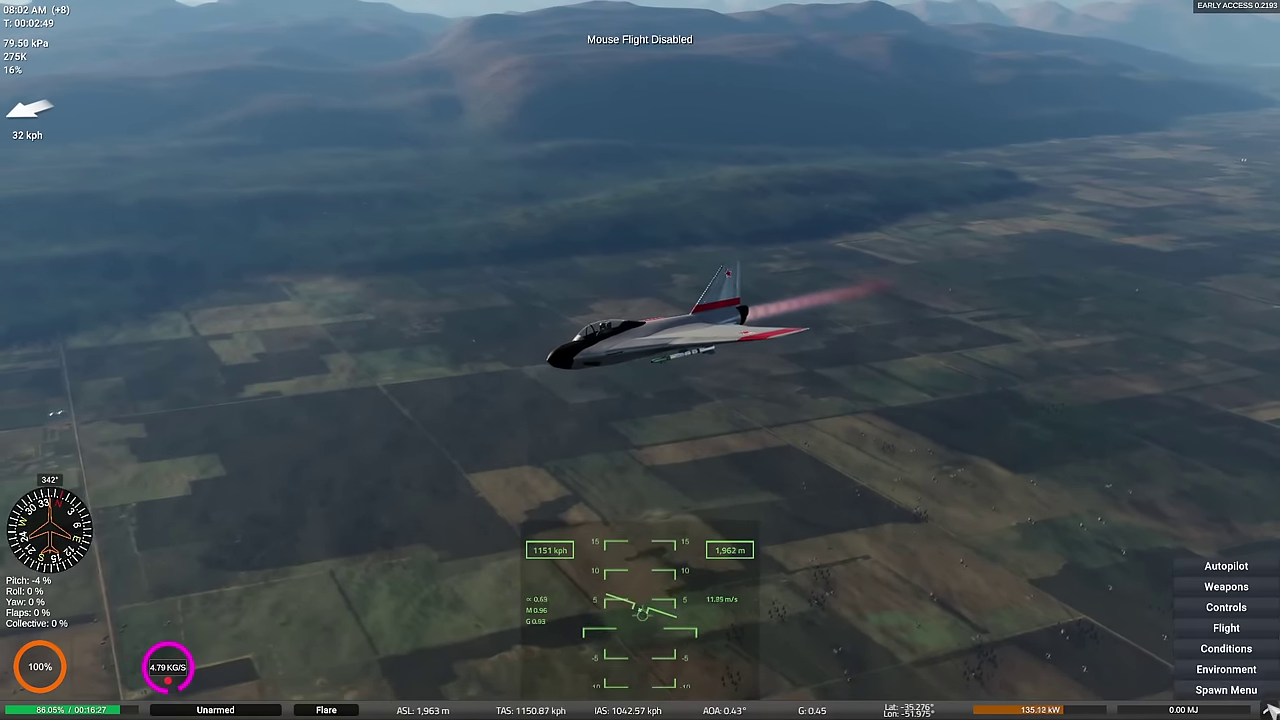
left_click(1226, 690)
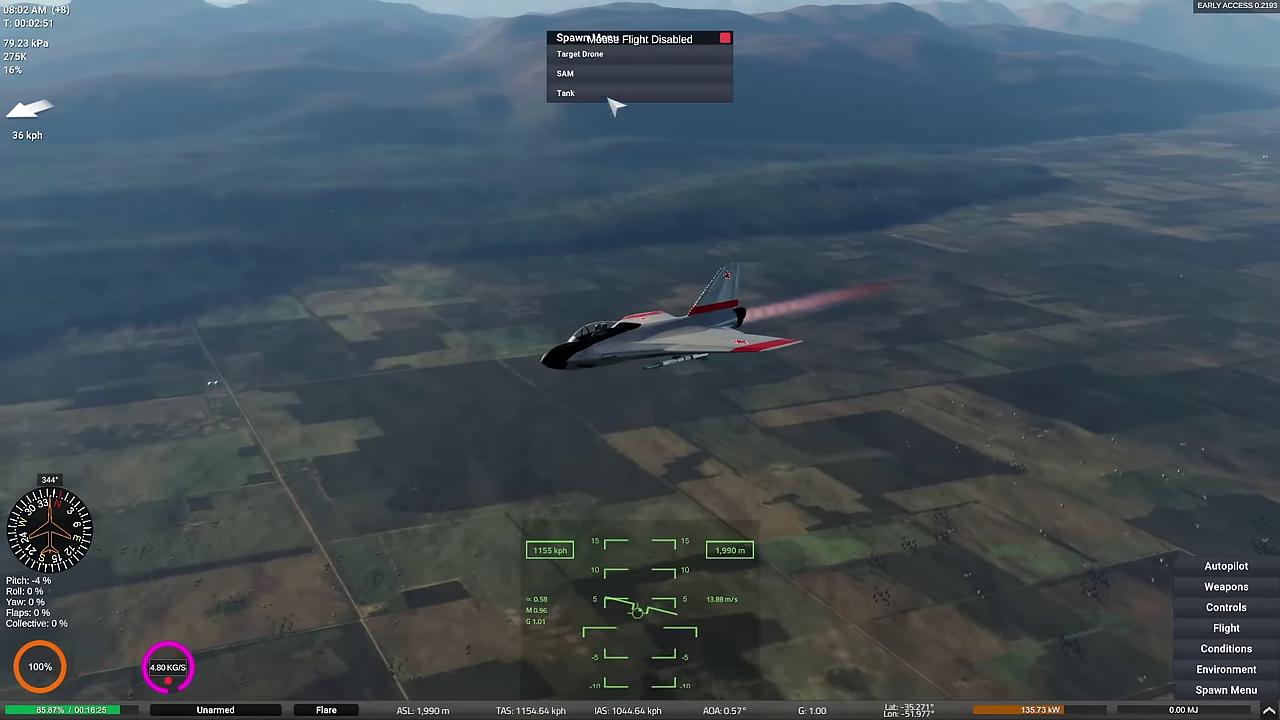
left_click(575, 57)
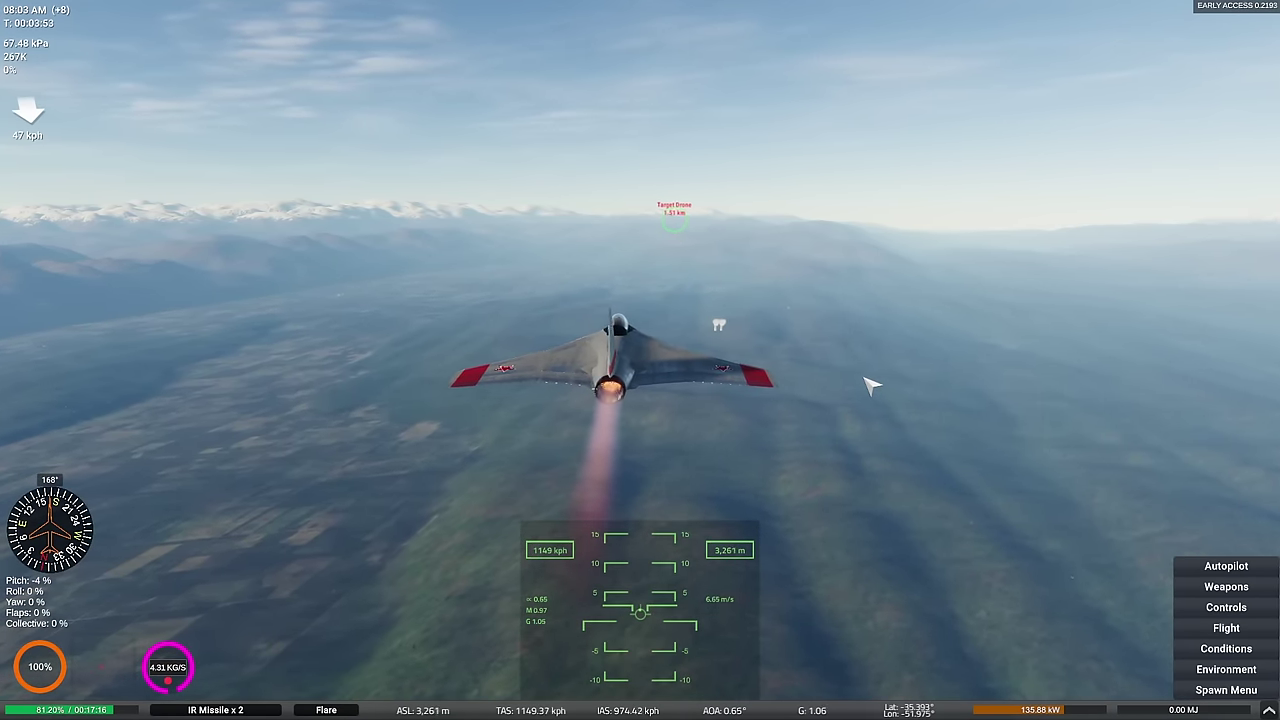
key("space")
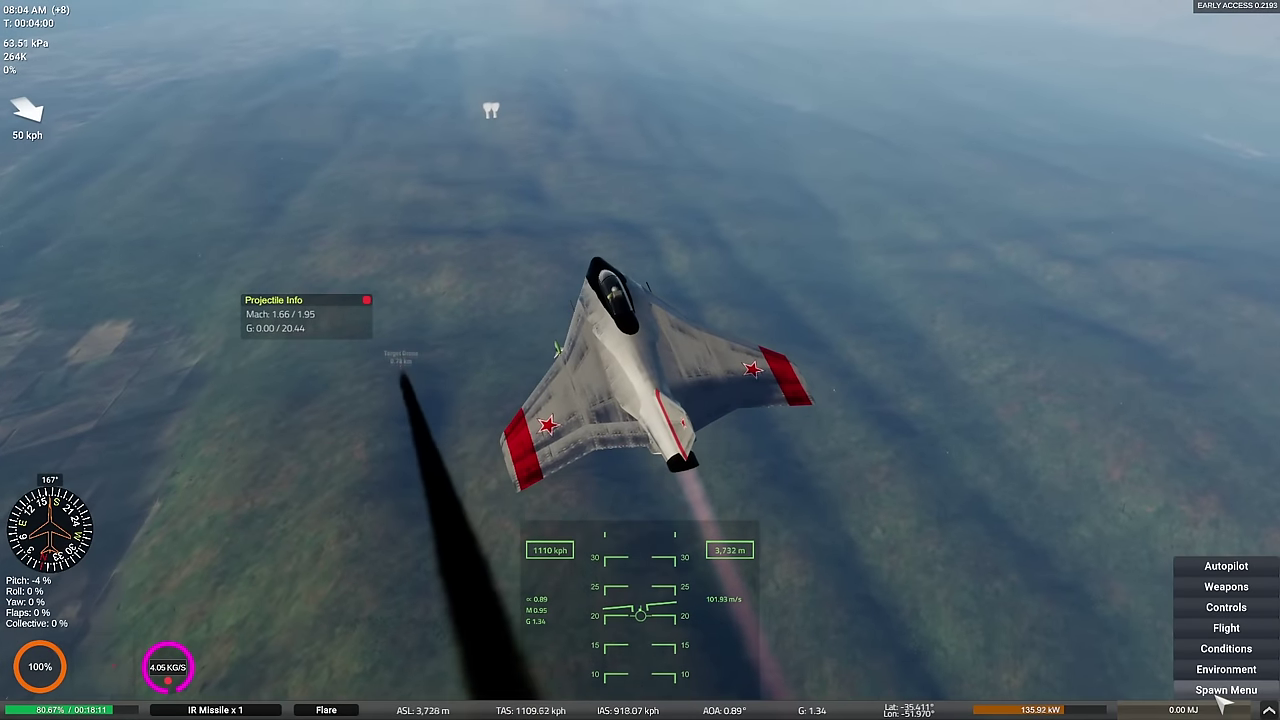
left_click(1226, 690)
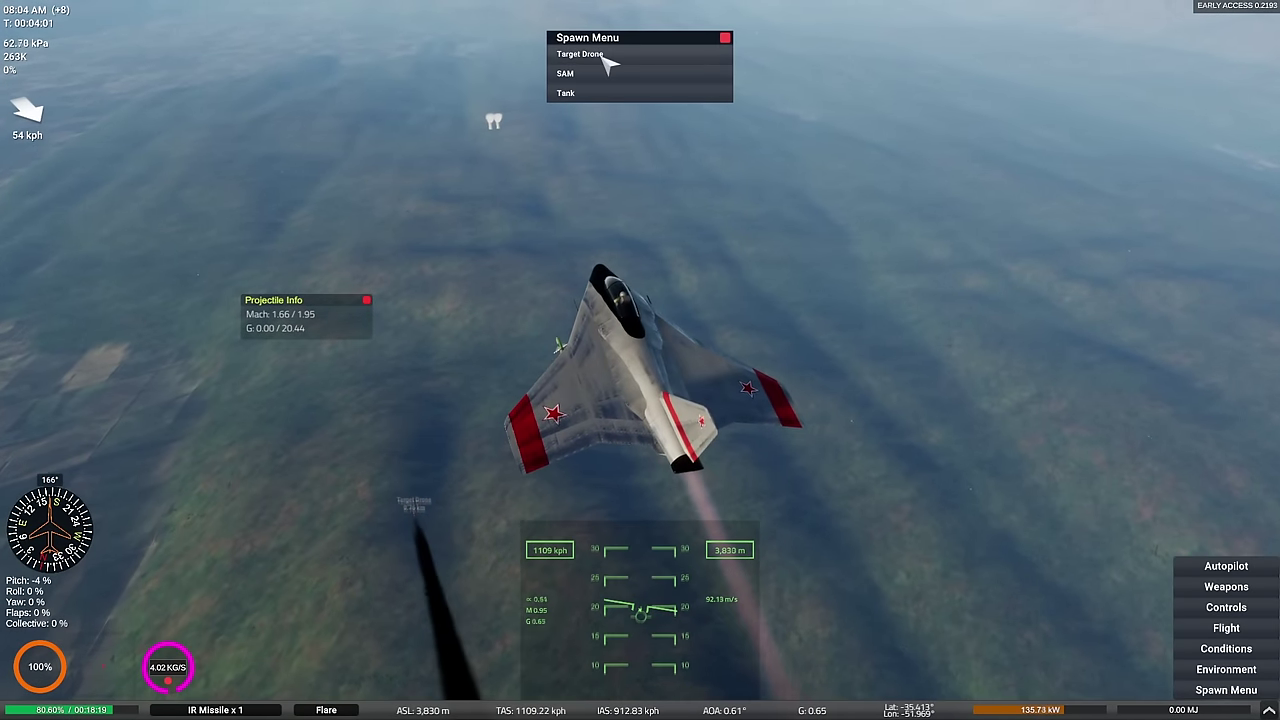
Spawn a second Target Drone from the open spawn menu.
left_click(680, 54)
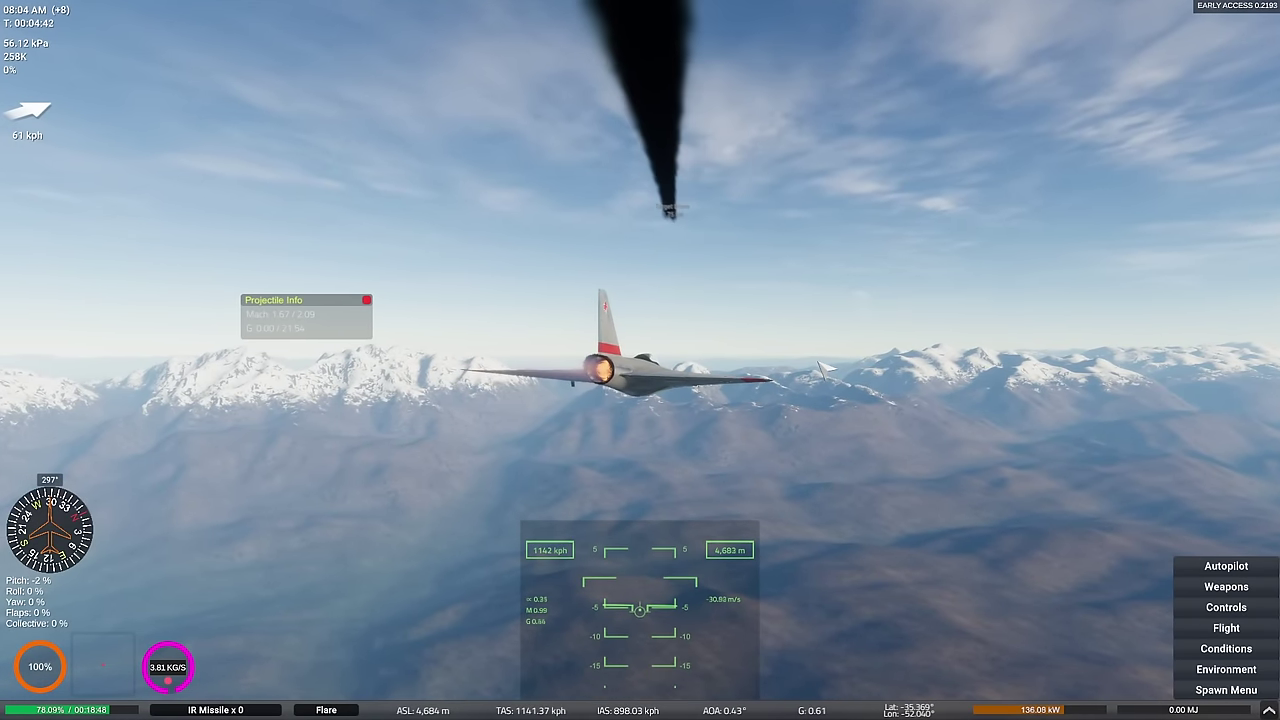
Spawn a third Target Drone, chase it with mouse flight toggled on then off, and pause.
left_click(1226, 690)
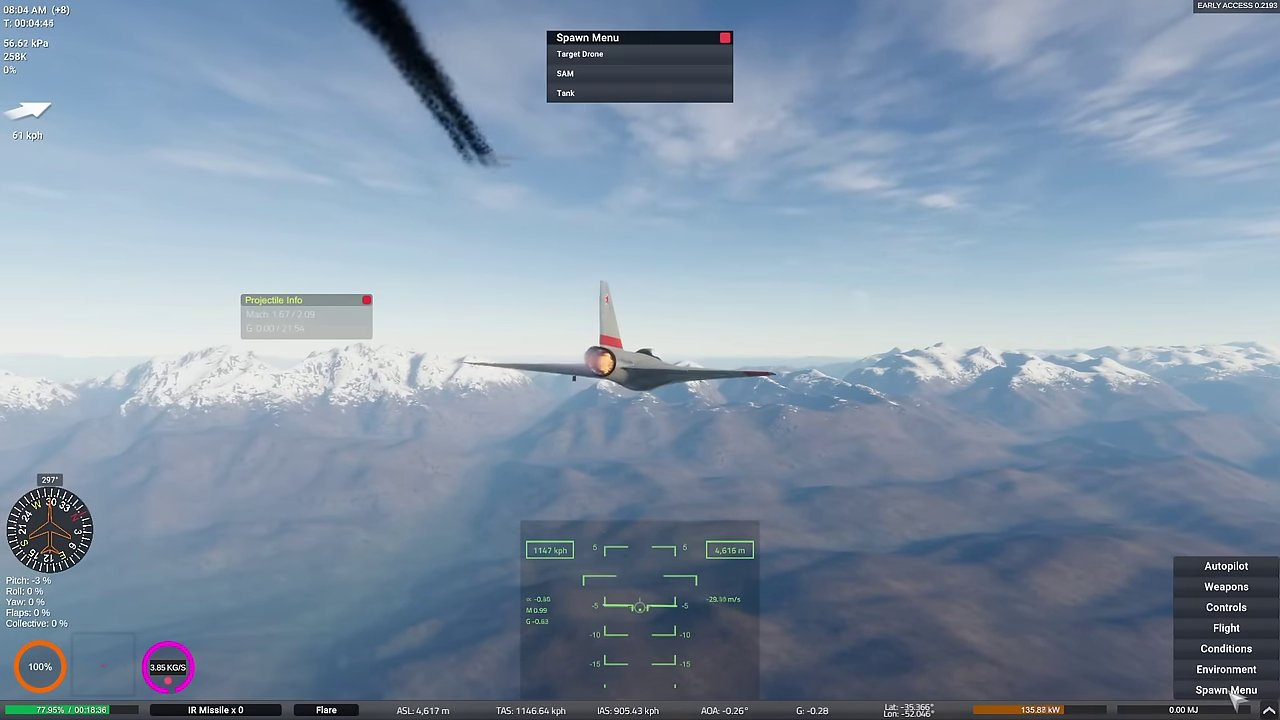
left_click(568, 71)
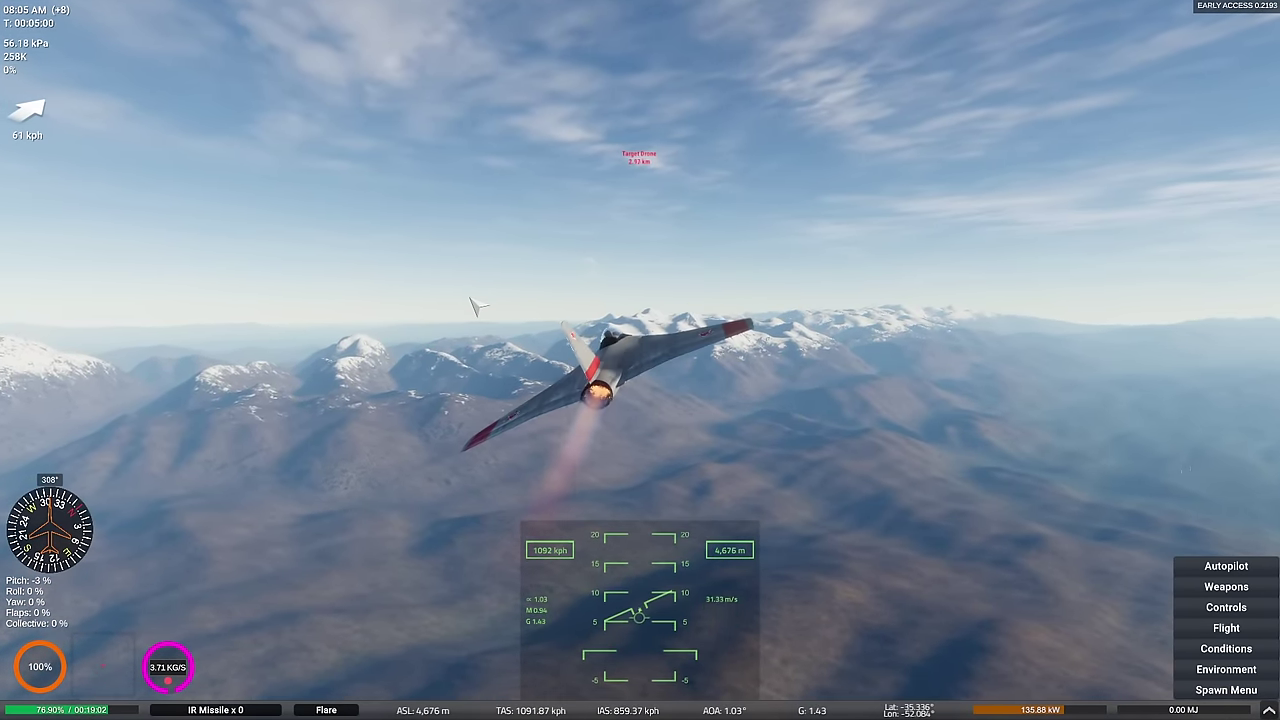
key("m")
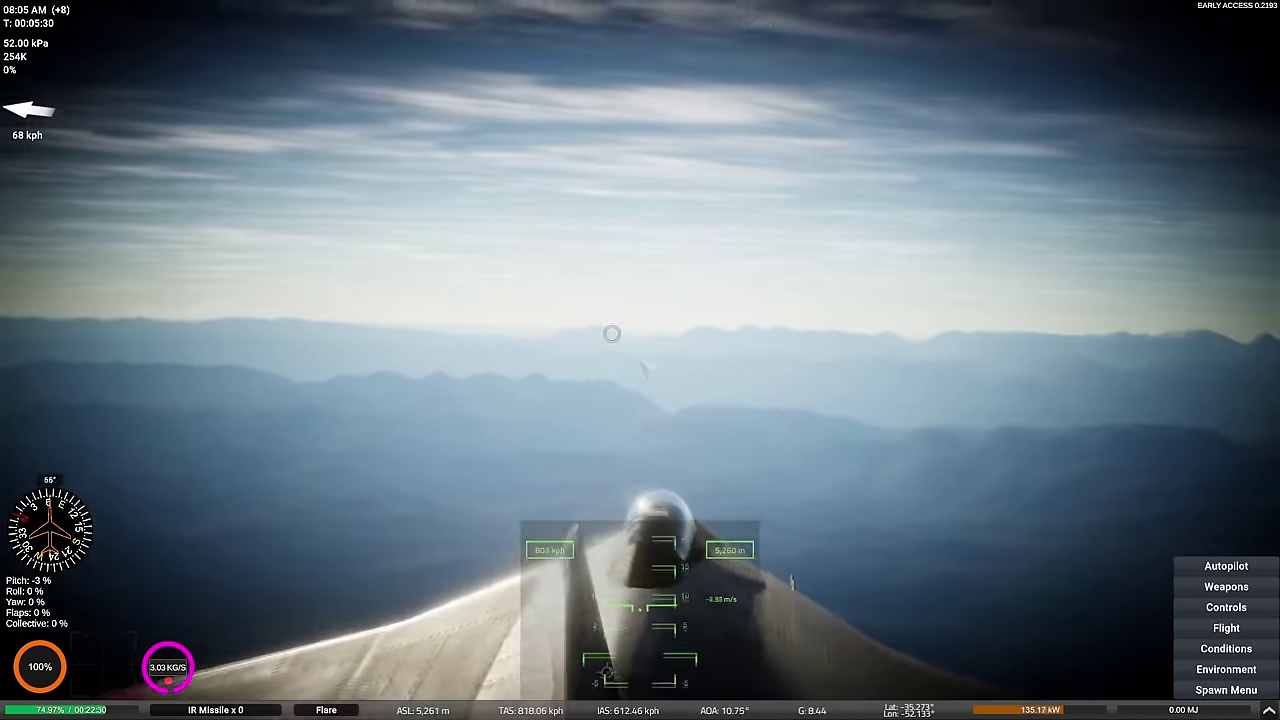
key("m")
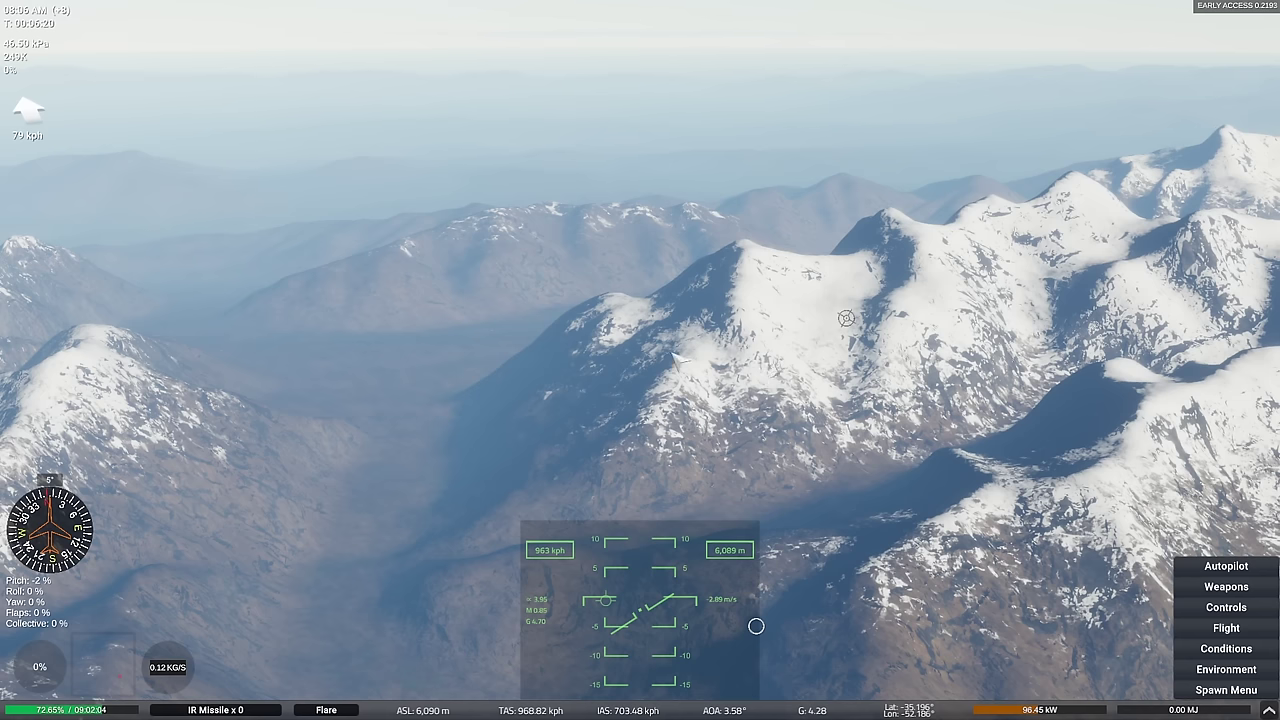
key("Escape")
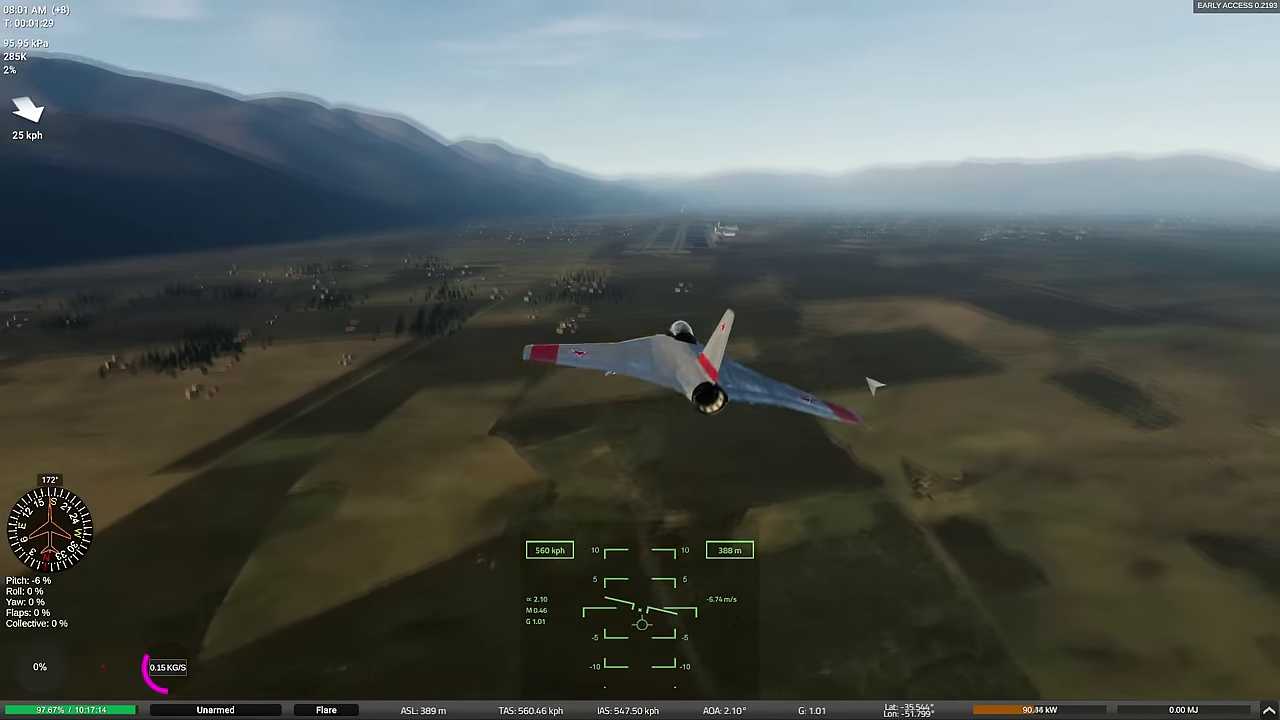
Lower the flaps to 100% and extend the landing gear for touchdown on the runway.
key("f")
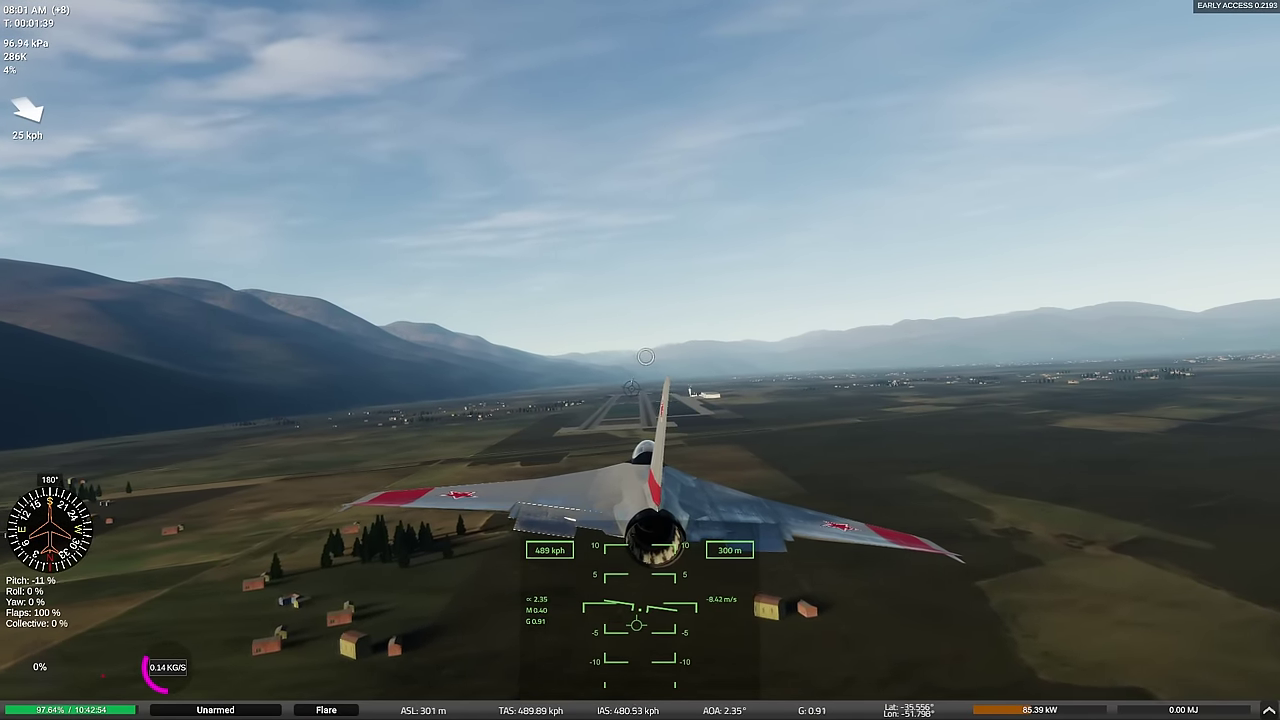
key("g")
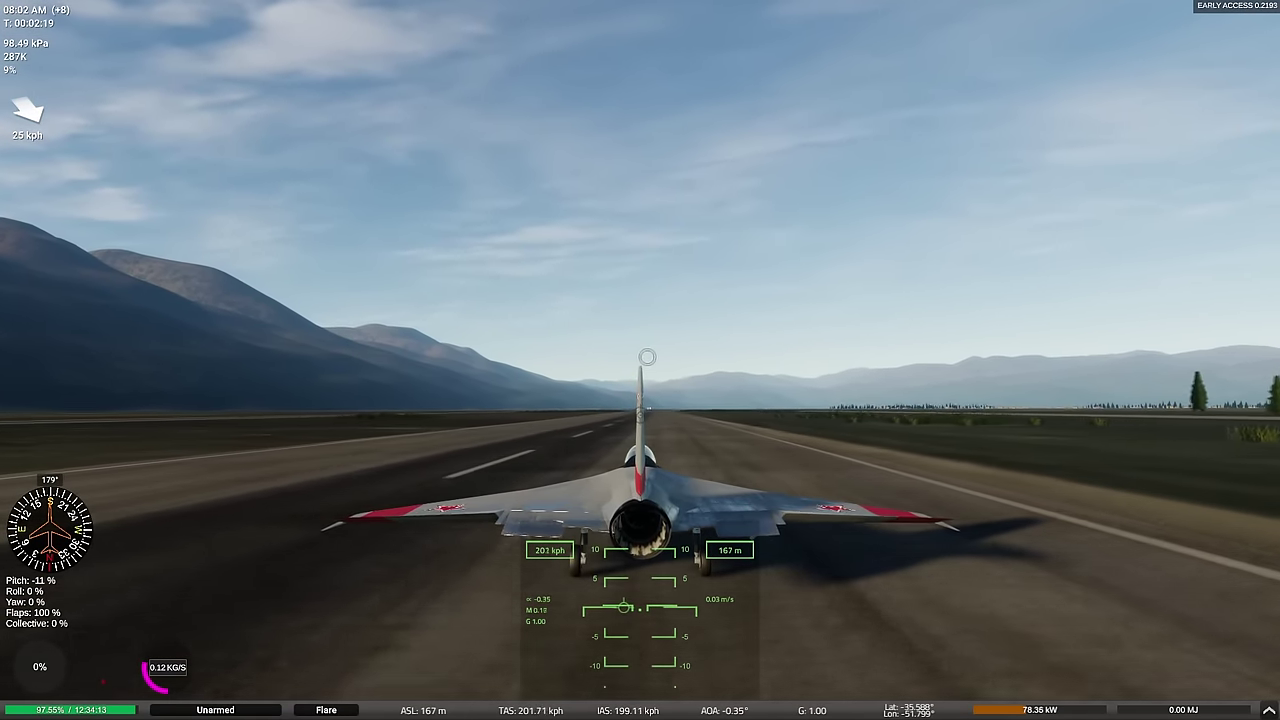
Switch off mouse flight while the jet slows along the runway.
key("m")
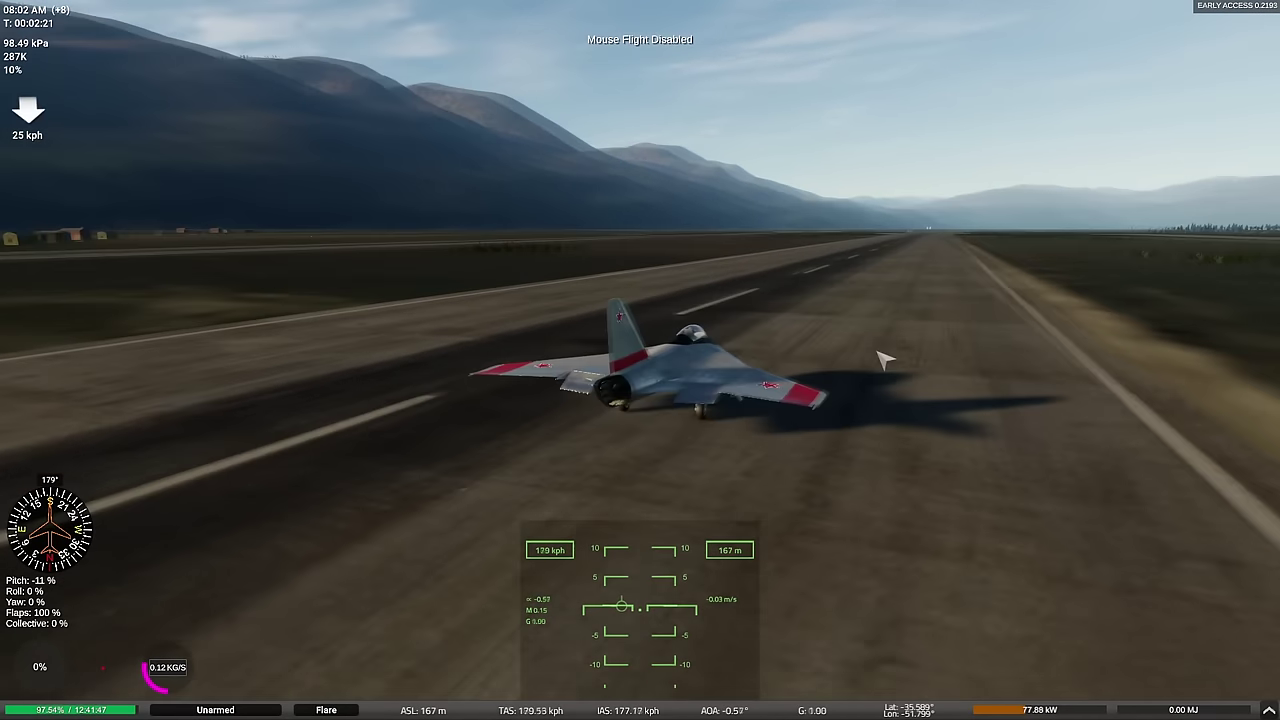